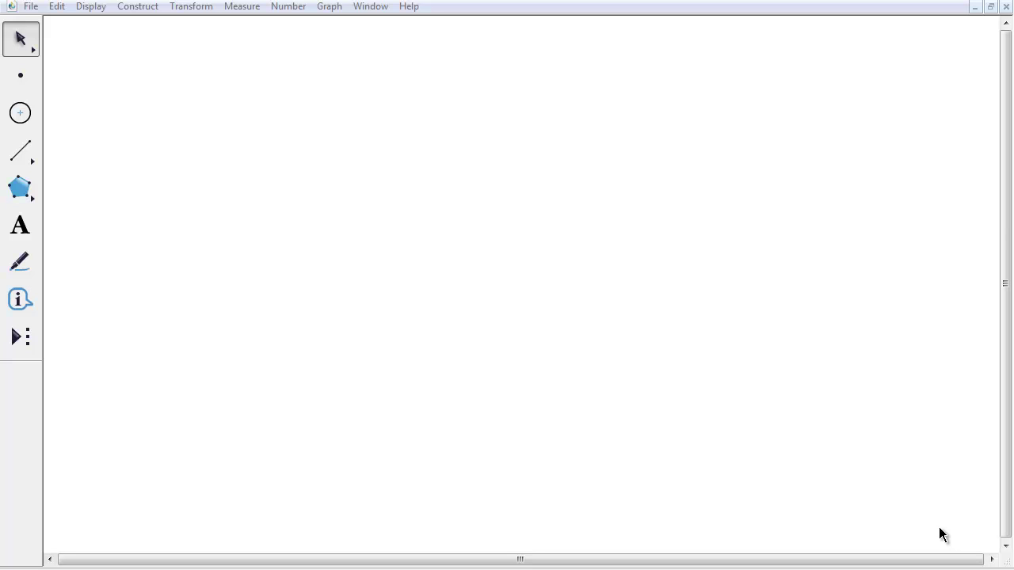
# Draw a circle near the upper left of the sketch with the Compass tool, leaving it unselected
pyautogui.click(21, 120)
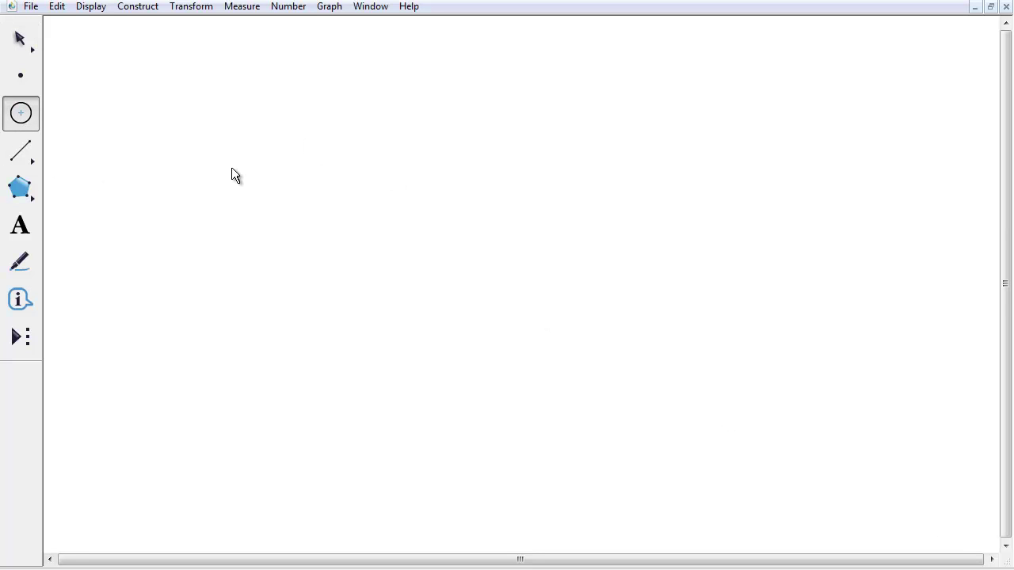
pyautogui.moveTo(221, 165); pyautogui.dragTo(336, 185)
pyautogui.click(20, 38)
pyautogui.click(85, 63)
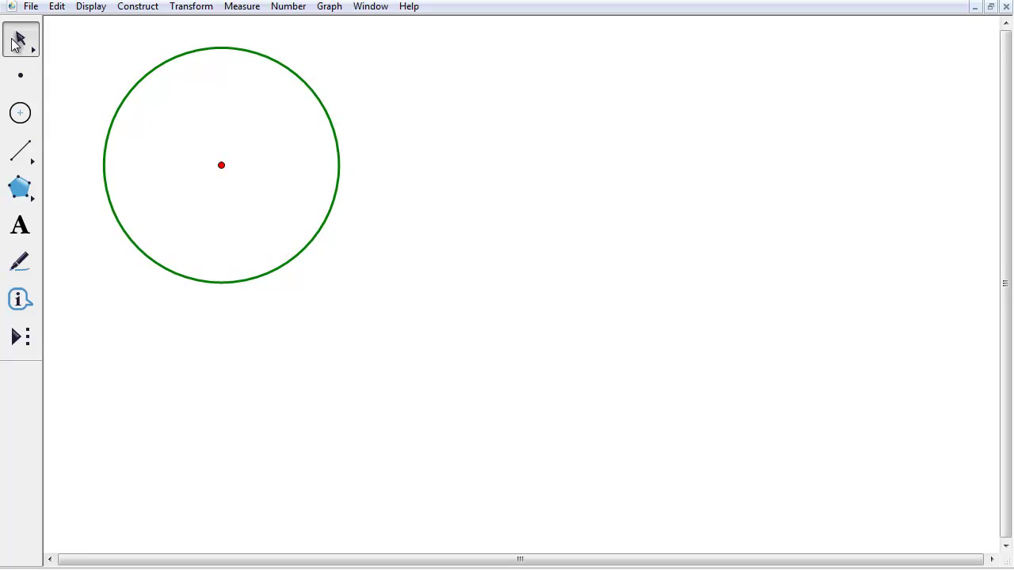
# Move the circle toward the middle of the sketch
pyautogui.moveTo(117, 64); pyautogui.dragTo(398, 277)
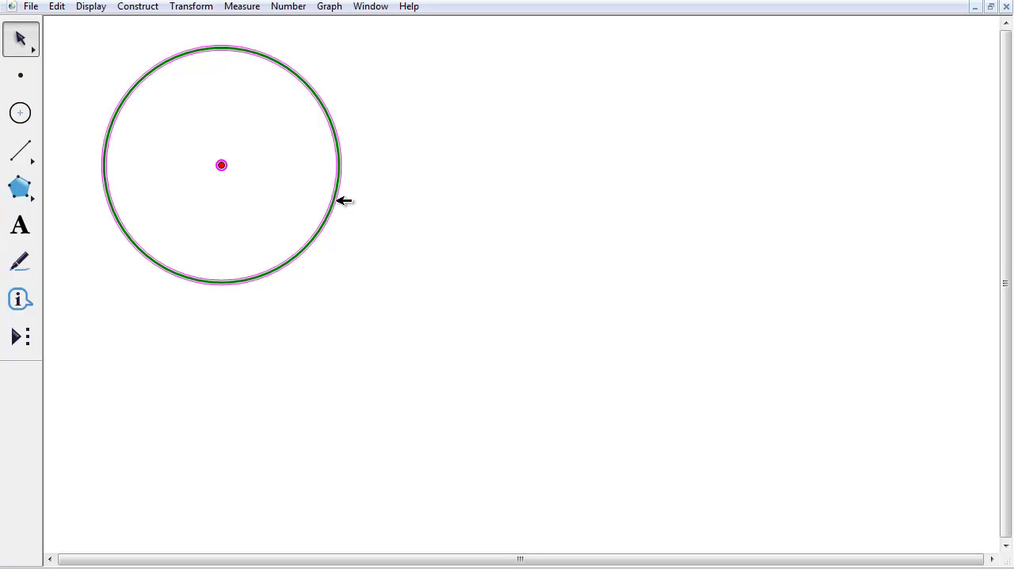
pyautogui.moveTo(353, 203); pyautogui.dragTo(536, 294)
pyautogui.click(536, 293)
# Draw a triangle of segments: centre to right edge, centre to lower-left point, lower-left point to edge
pyautogui.click(20, 151)
pyautogui.moveTo(392, 252); pyautogui.dragTo(507, 268)
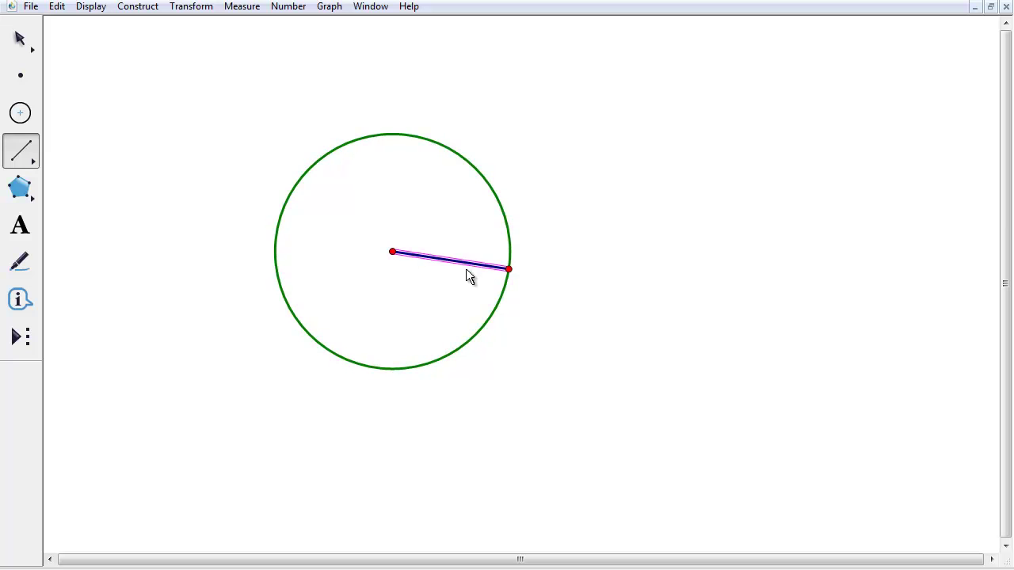
pyautogui.click(392, 254)
pyautogui.moveTo(392, 252); pyautogui.dragTo(293, 383)
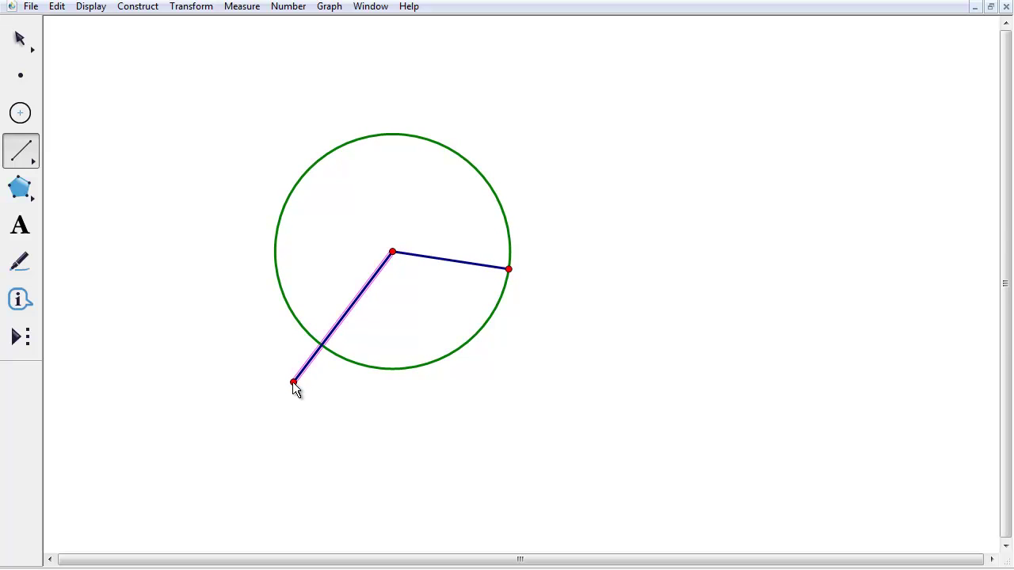
pyautogui.moveTo(142, 247); pyautogui.dragTo(148, 242)
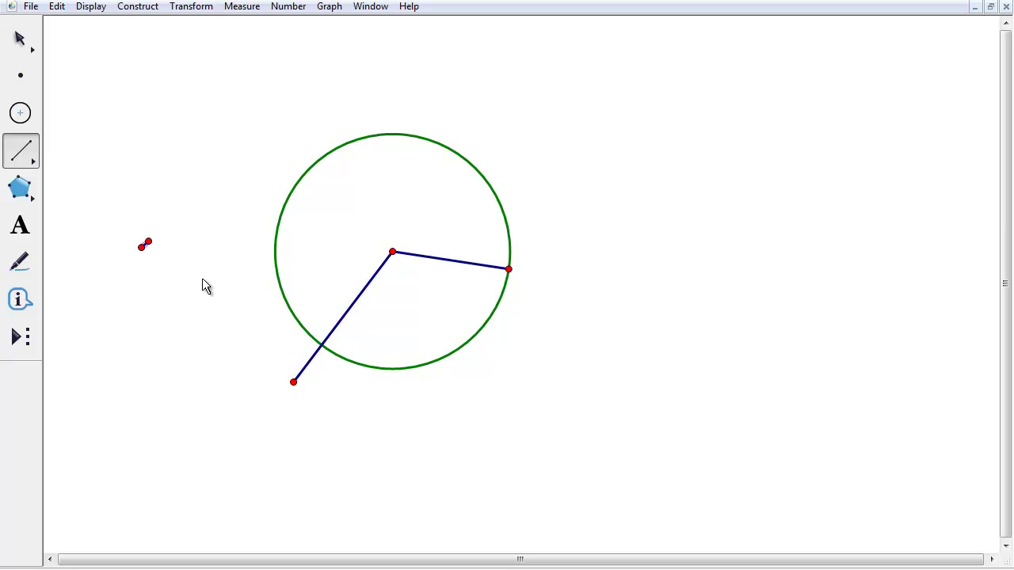
pyautogui.hotkey('ctrl', 'z')
pyautogui.moveTo(294, 382); pyautogui.dragTo(508, 269)
pyautogui.click(37, 51)
pyautogui.click(154, 157)
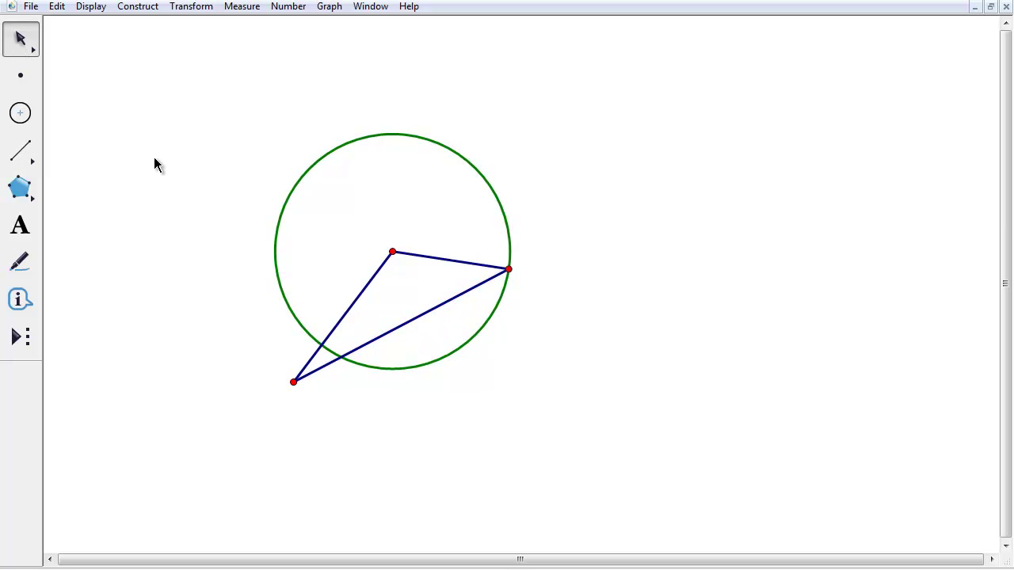
# Make the centre-to-right-edge radius dotted
pyautogui.rightClick(451, 262)
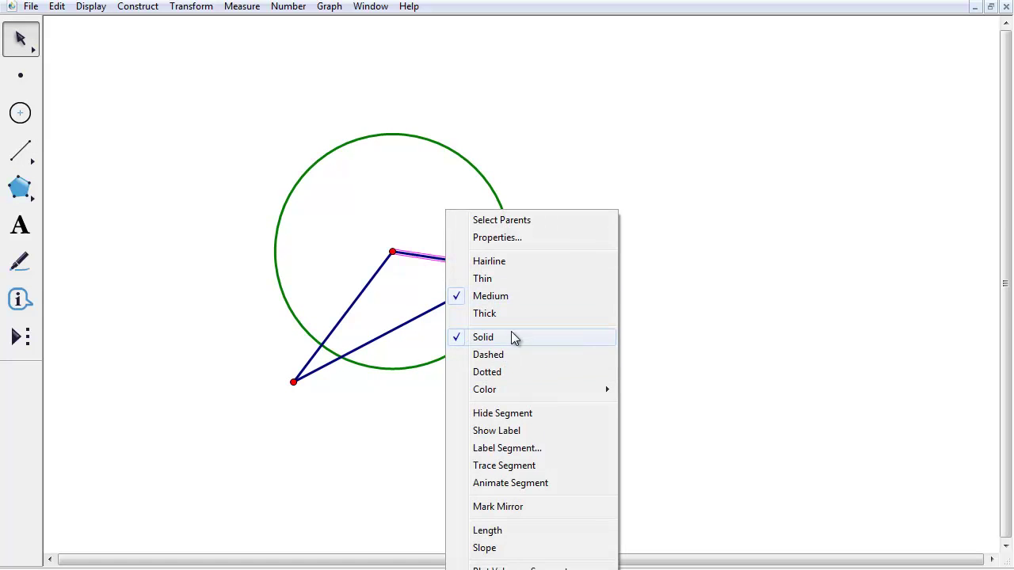
pyautogui.click(507, 373)
pyautogui.click(222, 259)
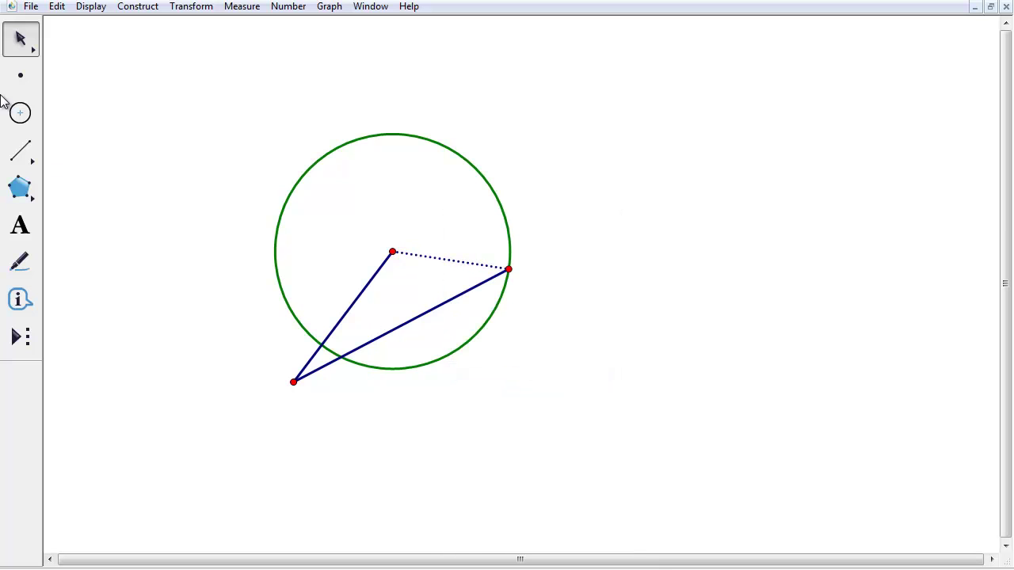
# Draw a solid segment from the centre down past the bottom of the circle
pyautogui.click(24, 156)
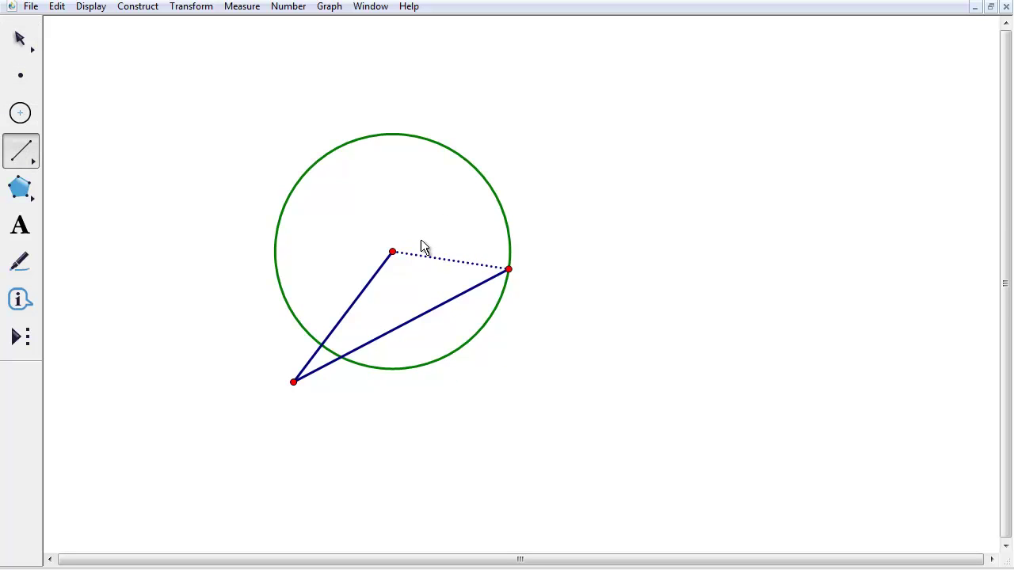
pyautogui.moveTo(392, 252); pyautogui.dragTo(436, 414)
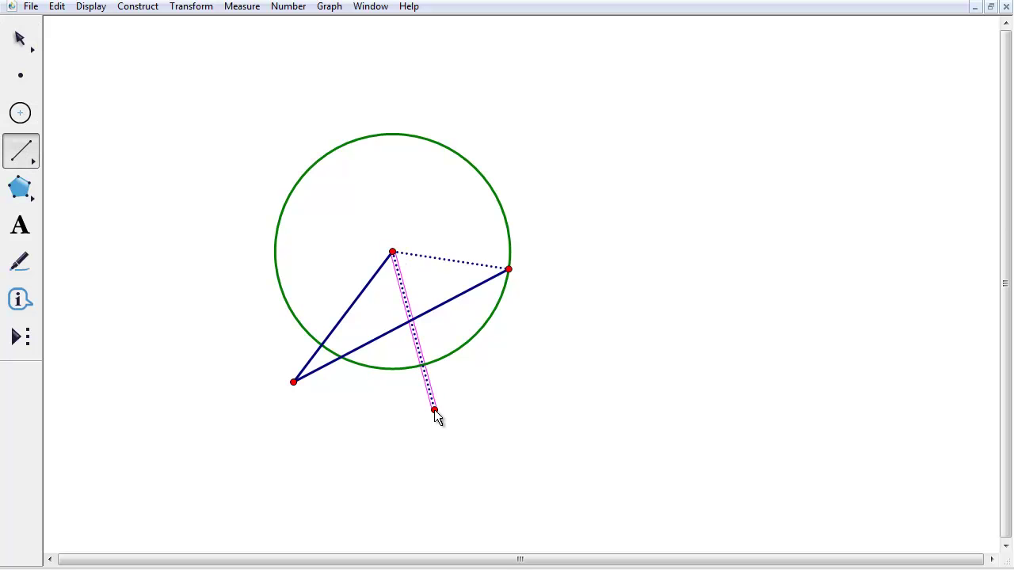
pyautogui.click(20, 38)
pyautogui.rightClick(412, 302)
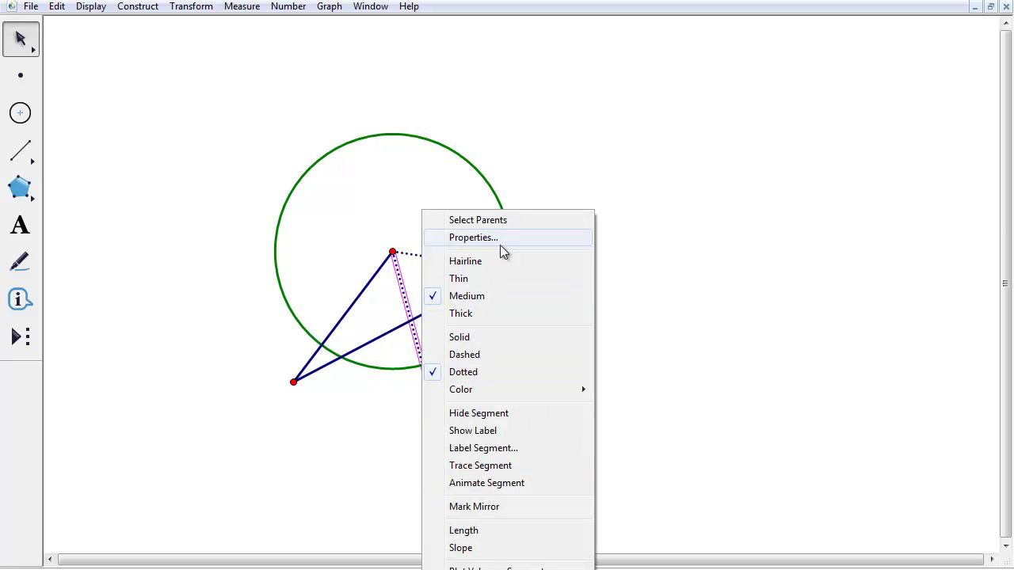
pyautogui.click(484, 336)
pyautogui.click(483, 341)
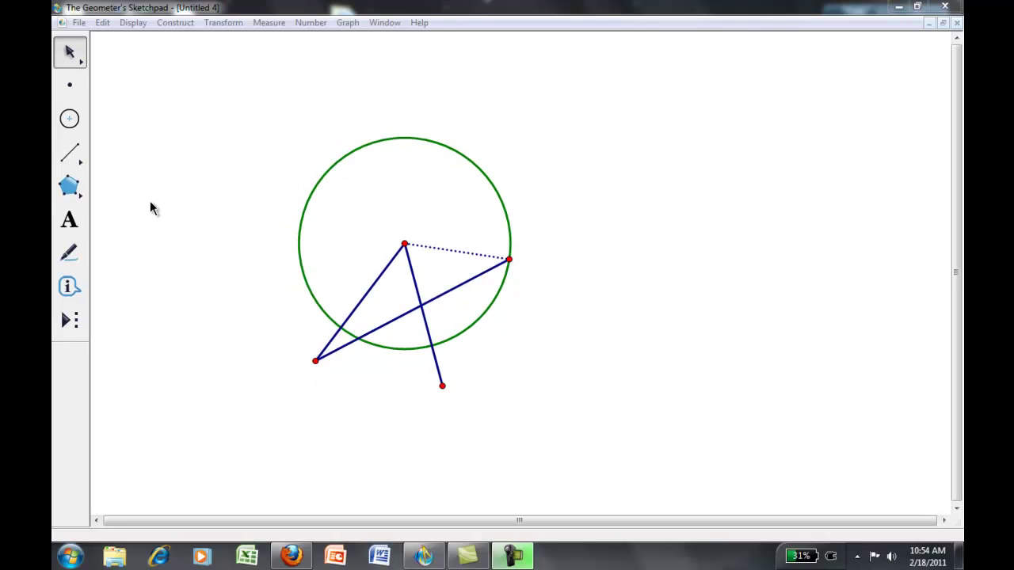
# Place a point where the segments cross and draw a segment from the lower-left point to it
pyautogui.click(70, 84)
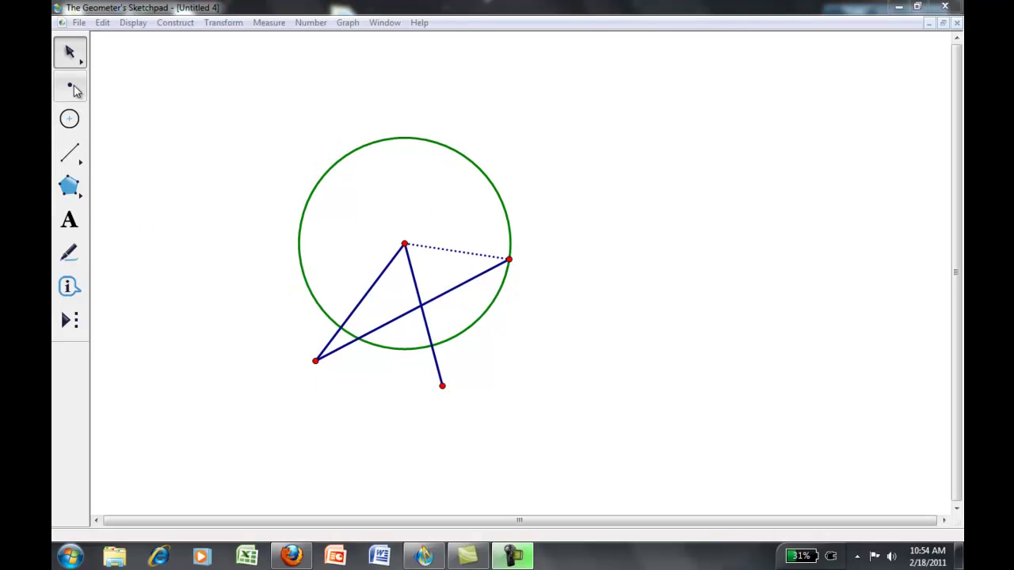
pyautogui.click(421, 306)
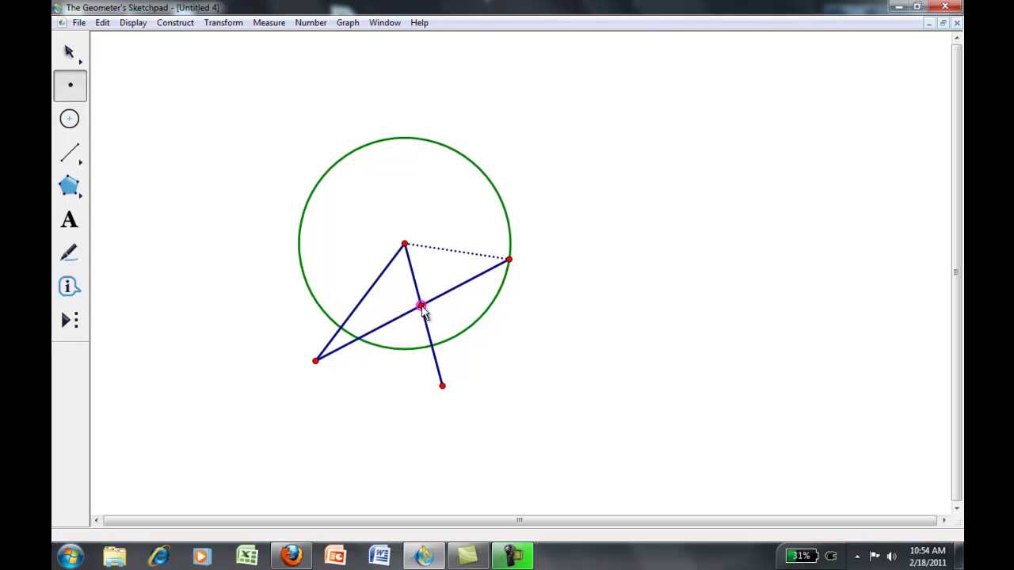
pyautogui.press('Escape')
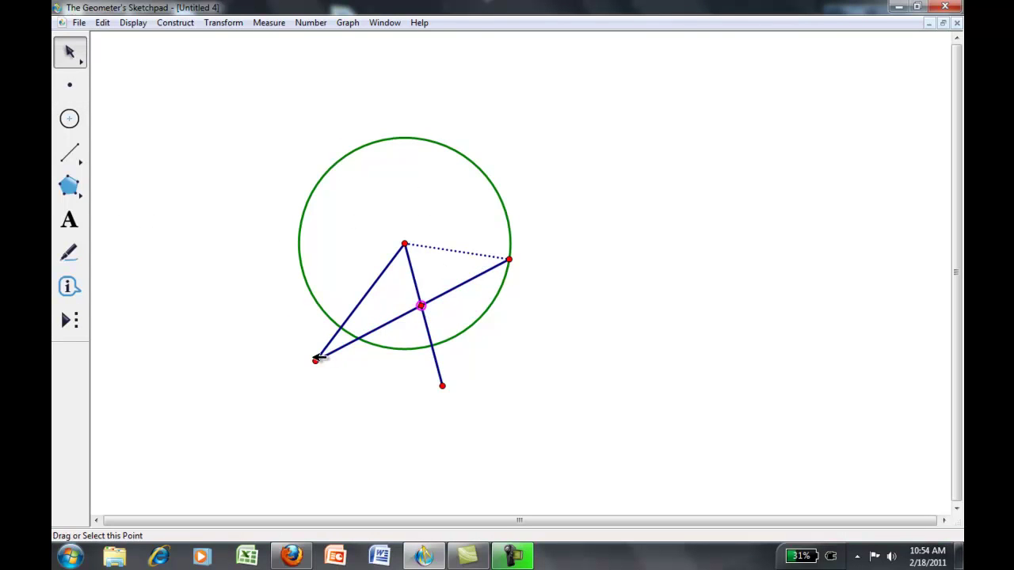
pyautogui.hotkey('shift', 'Down')
pyautogui.hotkey('shift', 'Down')
pyautogui.hotkey('shift', 'Down')
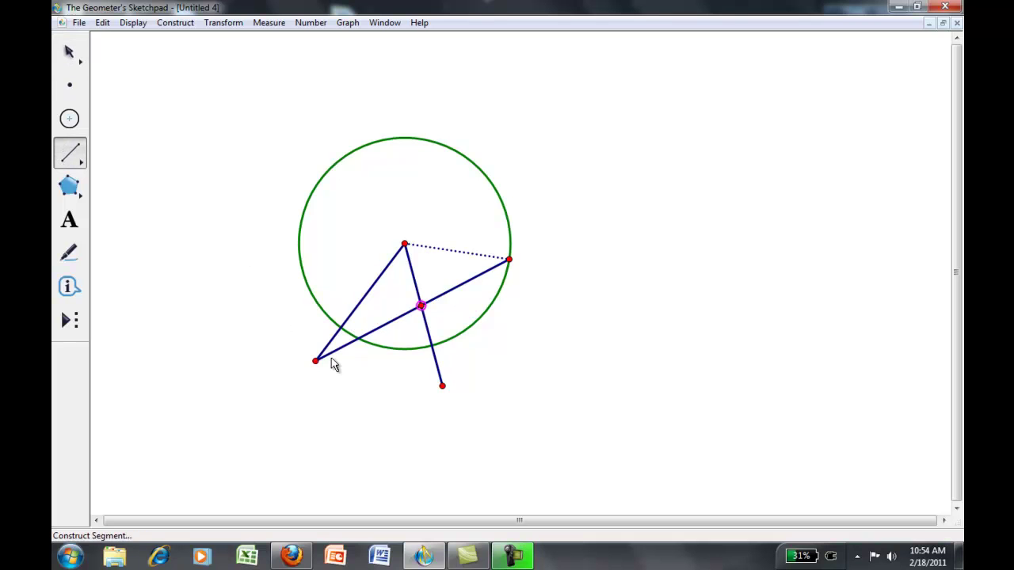
pyautogui.moveTo(315, 362); pyautogui.dragTo(508, 260)
pyautogui.press('Escape')
pyautogui.press('Escape')
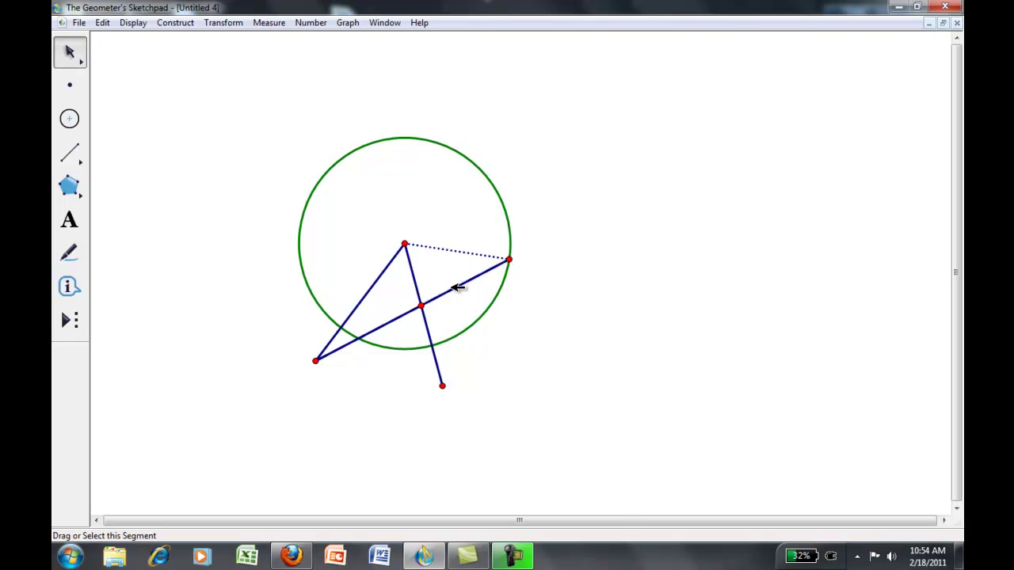
# Make the long segment dashed
pyautogui.rightClick(458, 287)
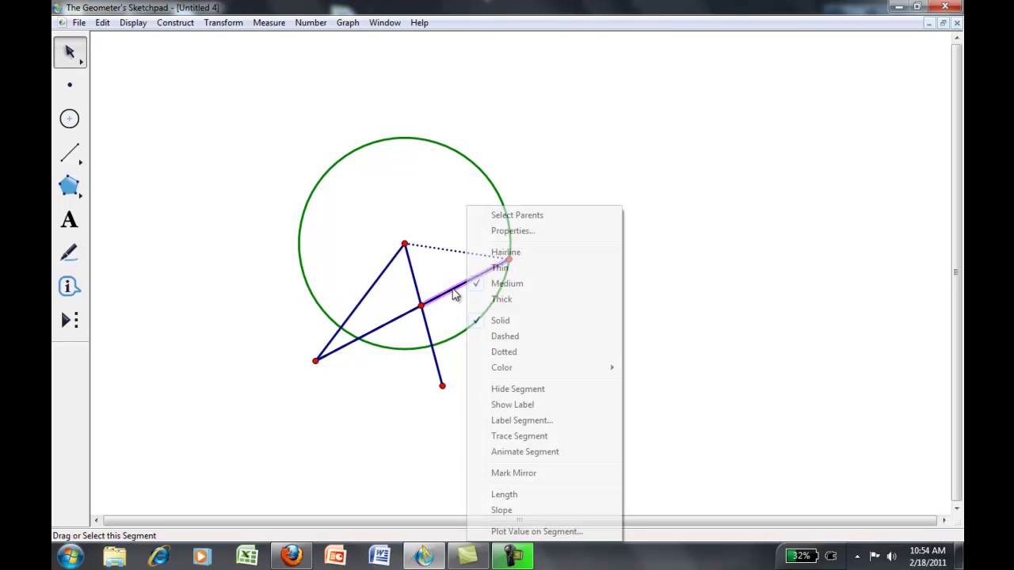
pyautogui.click(519, 351)
pyautogui.click(519, 356)
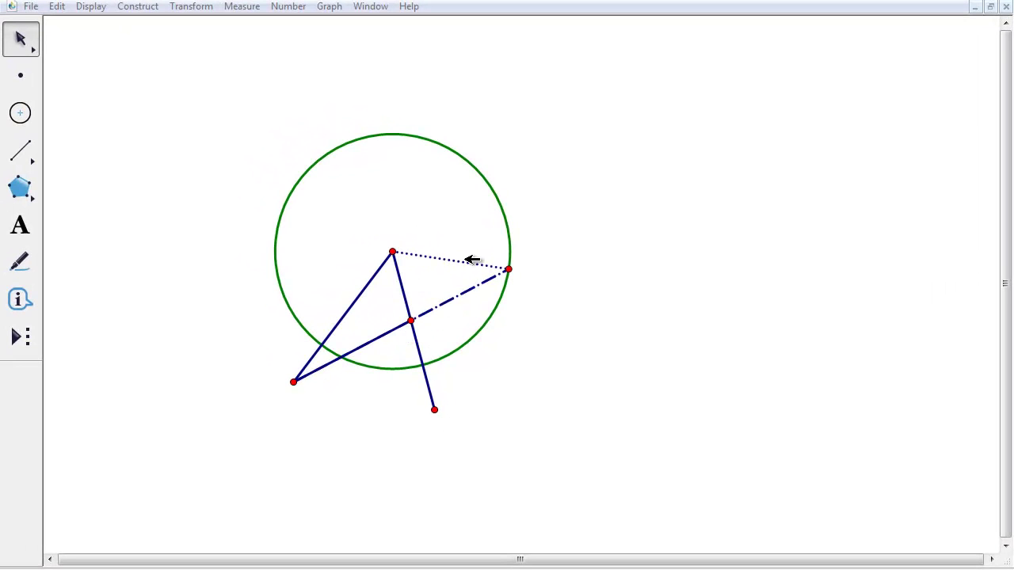
# Reflect the left and lower segments across the downward segment with Transform > Reflect
pyautogui.click(420, 345)
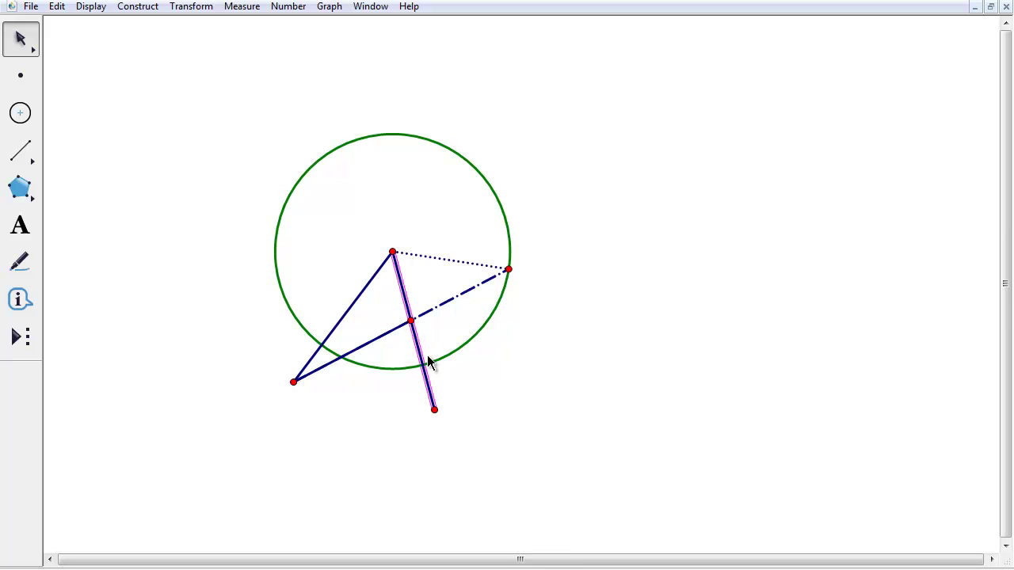
pyautogui.click(356, 303)
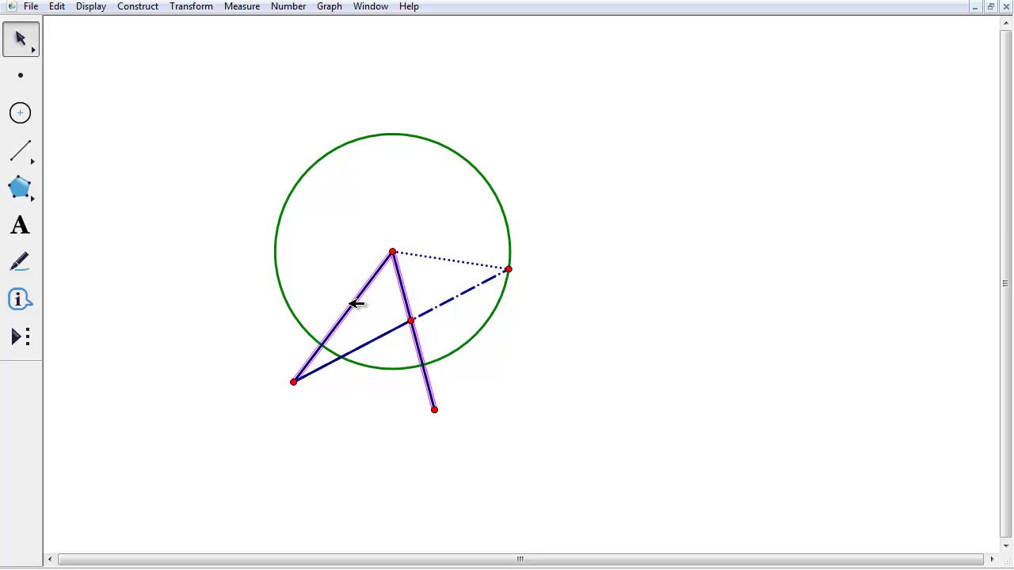
pyautogui.click(373, 345)
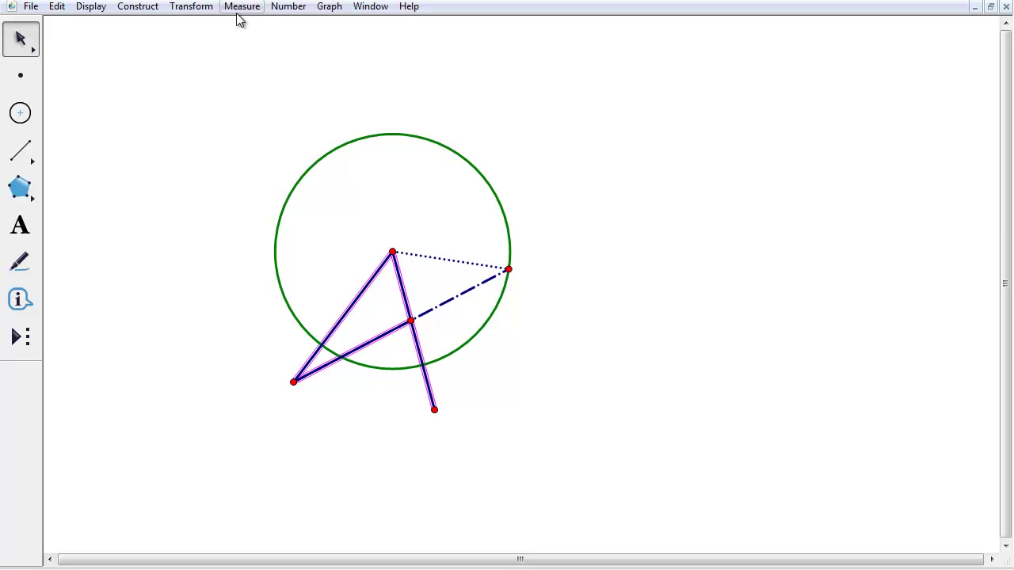
pyautogui.click(204, 8)
pyautogui.click(240, 188)
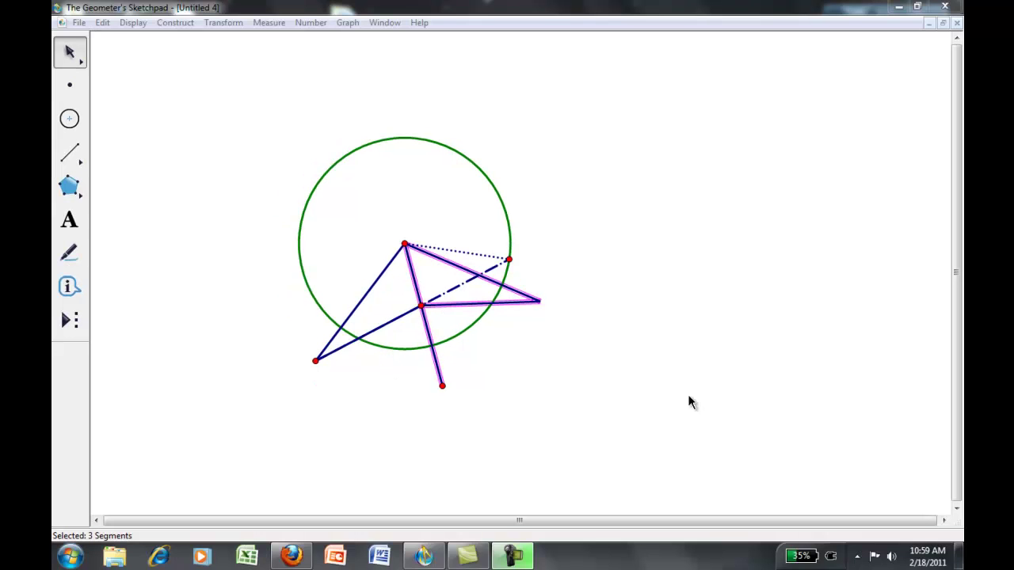
# Mark a segment as the mirror and reflect the three spike segments across it
pyautogui.click(708, 428)
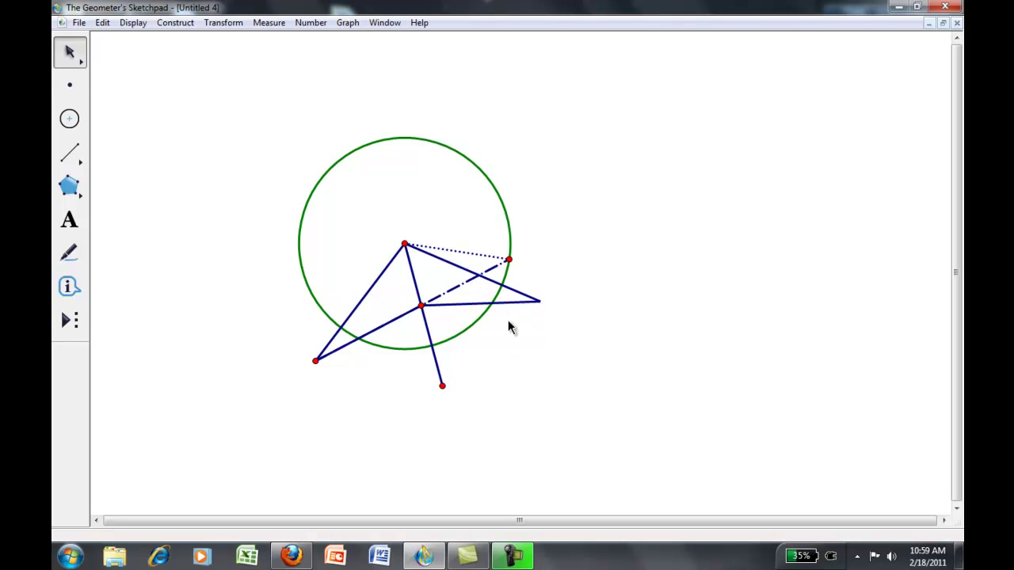
pyautogui.doubleClick(460, 262)
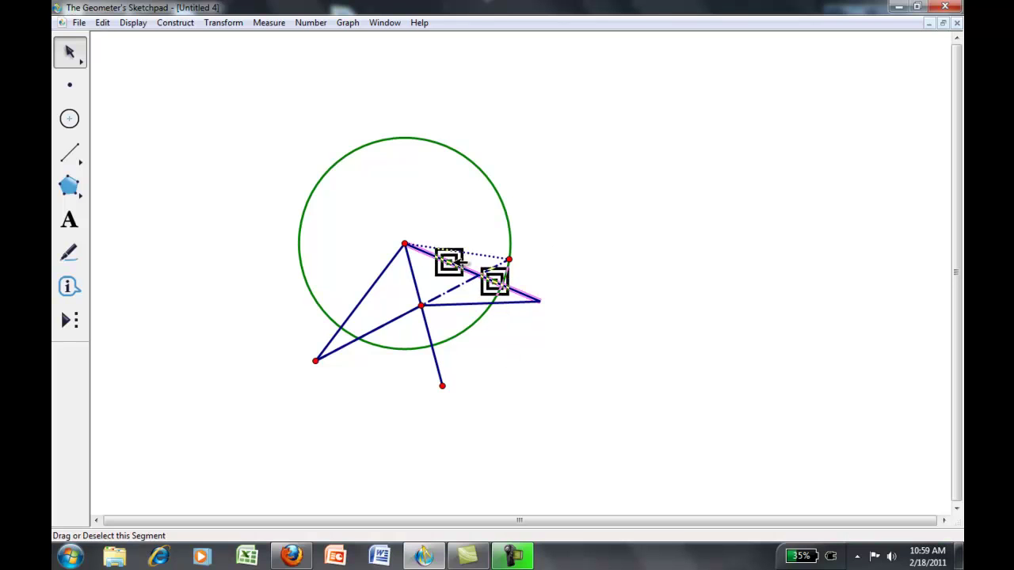
pyautogui.click(459, 303)
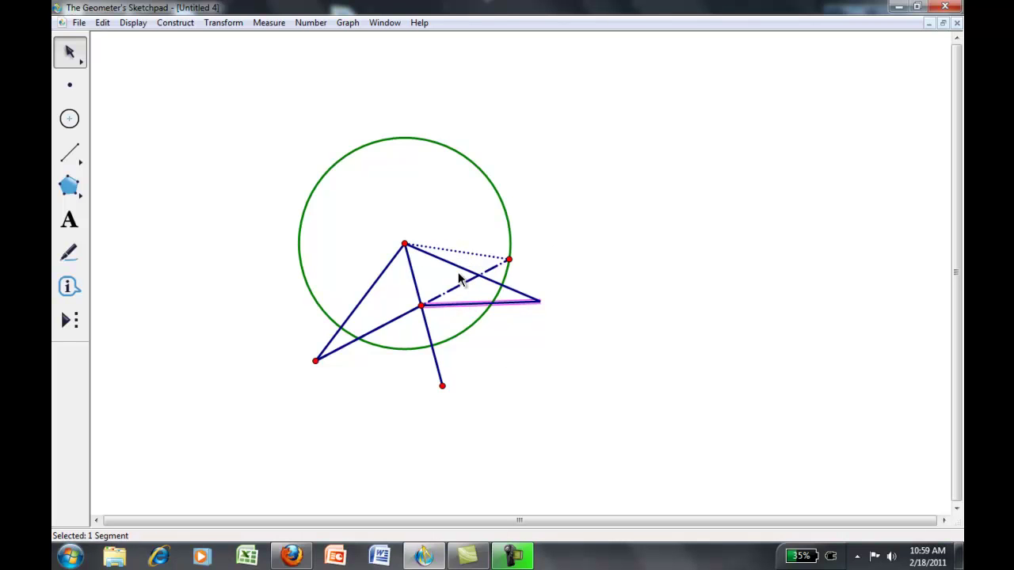
pyautogui.click(464, 269)
pyautogui.click(419, 286)
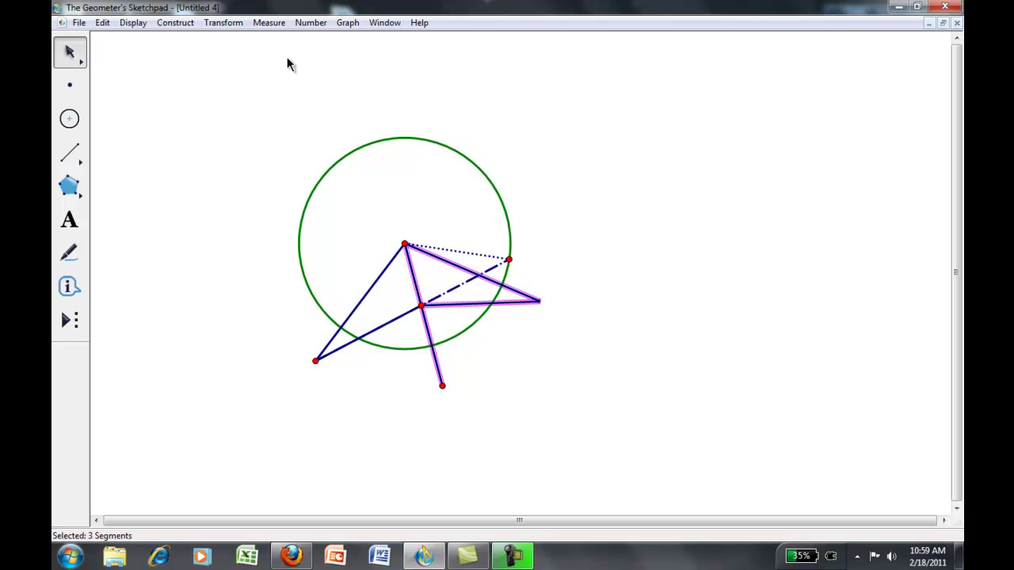
pyautogui.click(223, 22)
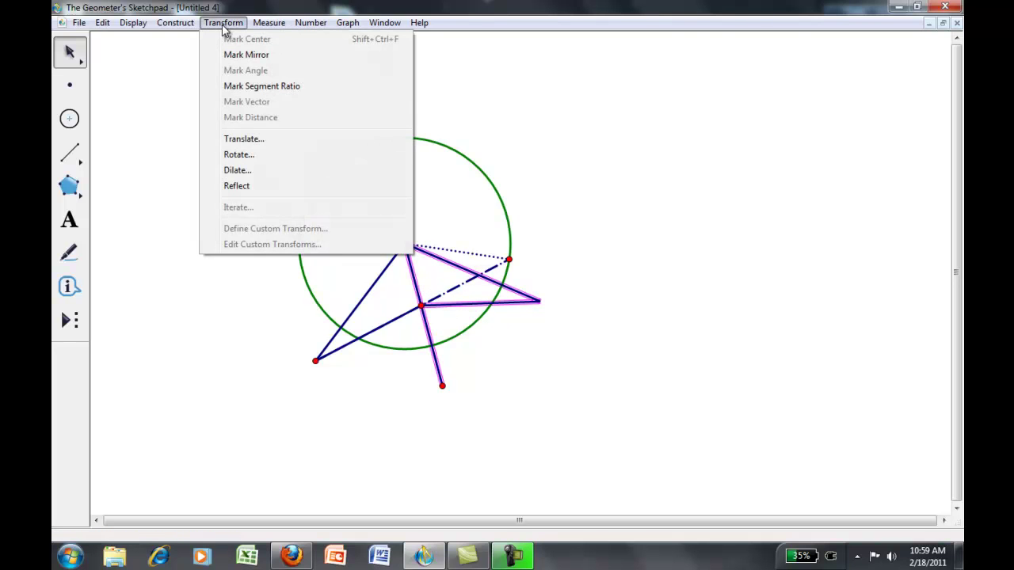
pyautogui.click(250, 184)
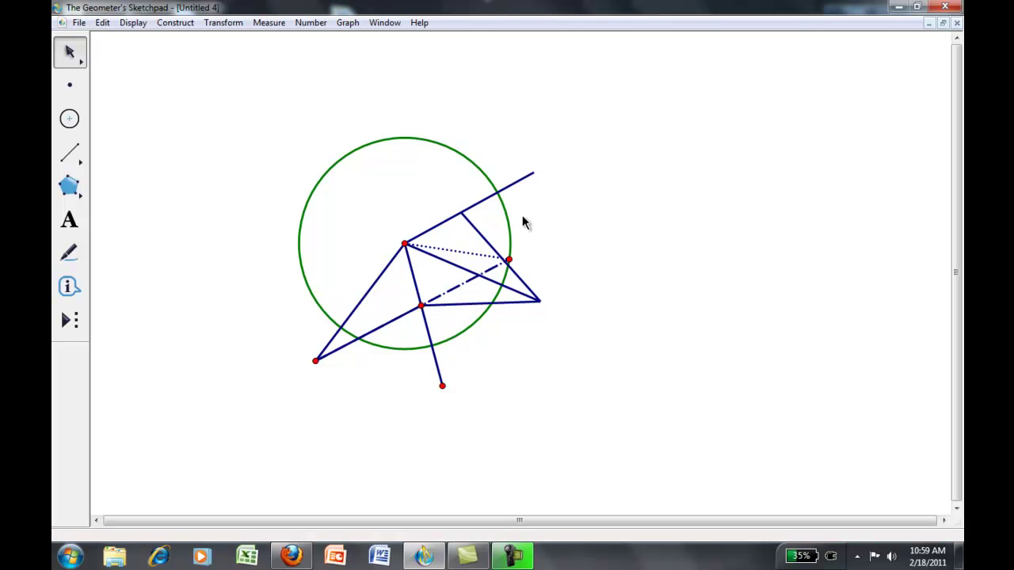
# Reflect the three segments of the new spike across the mirror
pyautogui.click(481, 205)
pyautogui.click(476, 227)
pyautogui.click(461, 266)
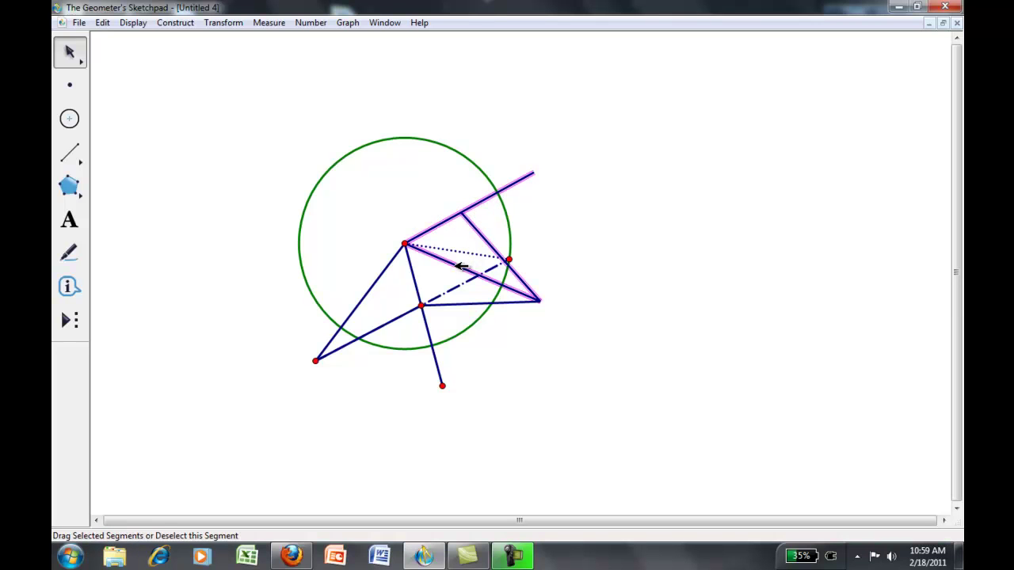
pyautogui.click(186, 23)
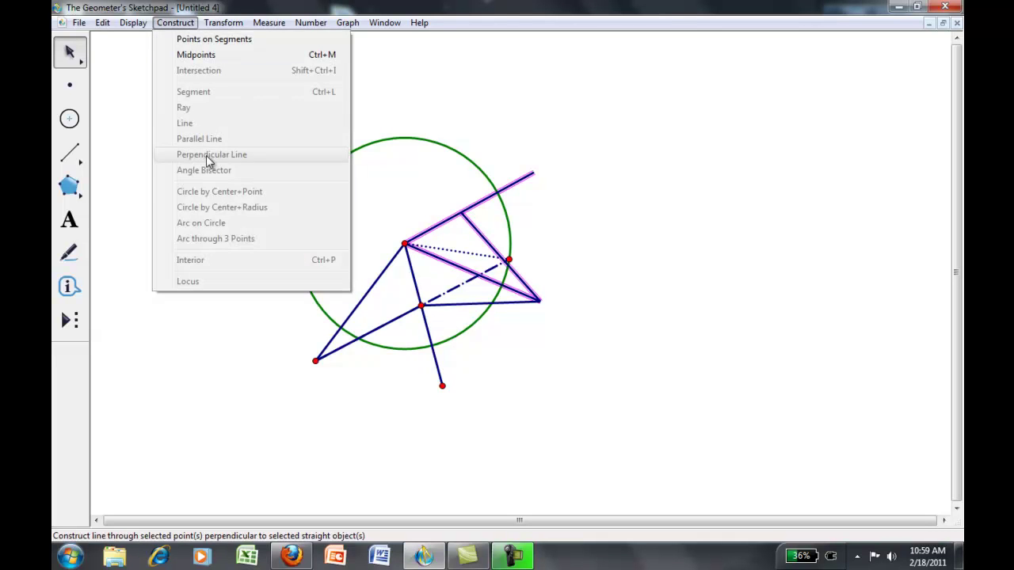
pyautogui.moveTo(223, 22)
pyautogui.click(236, 185)
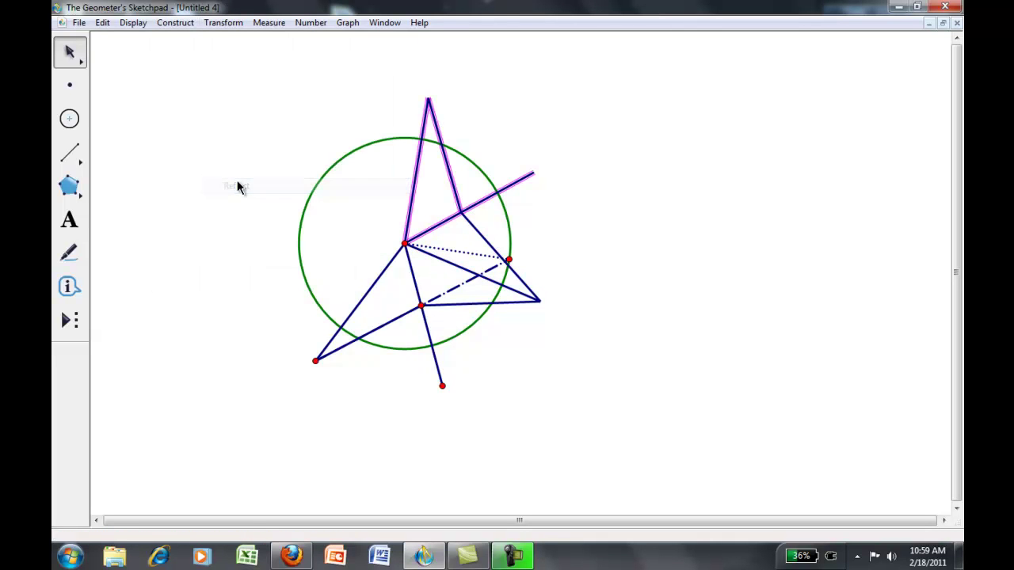
pyautogui.click(466, 193)
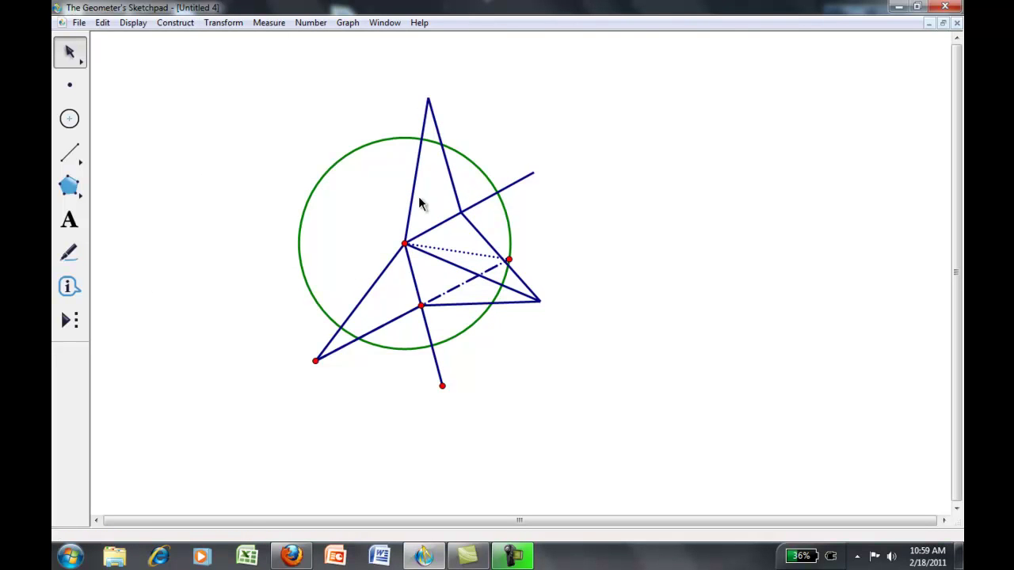
# Reflect the top spike's two sides and the long line across the mirror
pyautogui.click(412, 197)
pyautogui.click(442, 198)
pyautogui.click(420, 184)
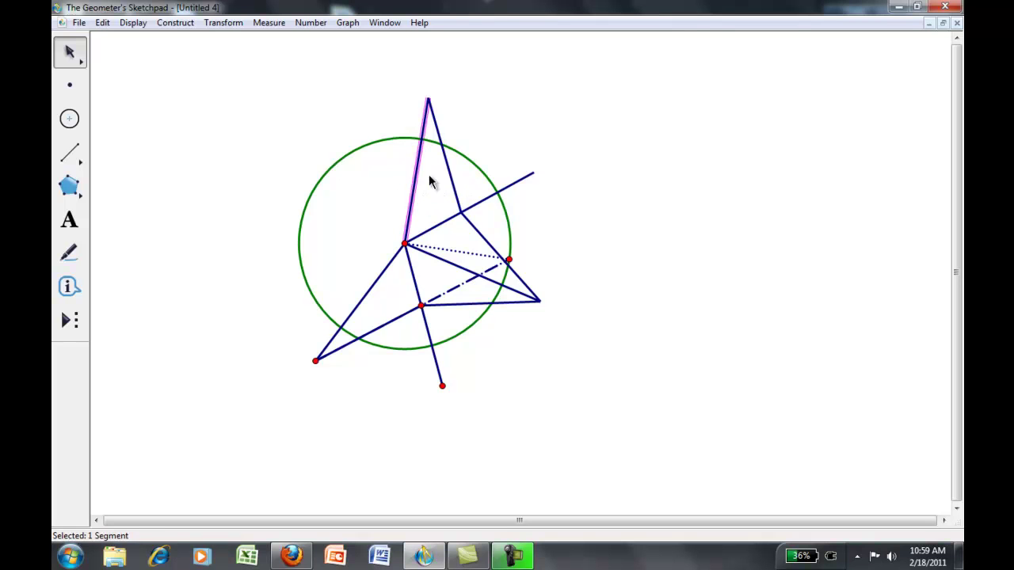
pyautogui.click(449, 168)
pyautogui.click(442, 224)
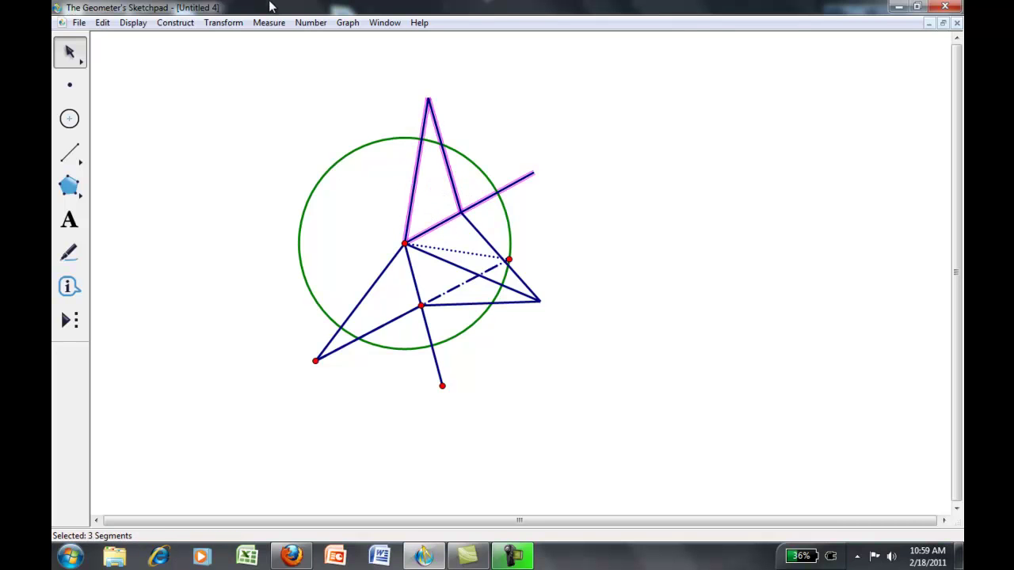
pyautogui.click(223, 22)
pyautogui.click(253, 185)
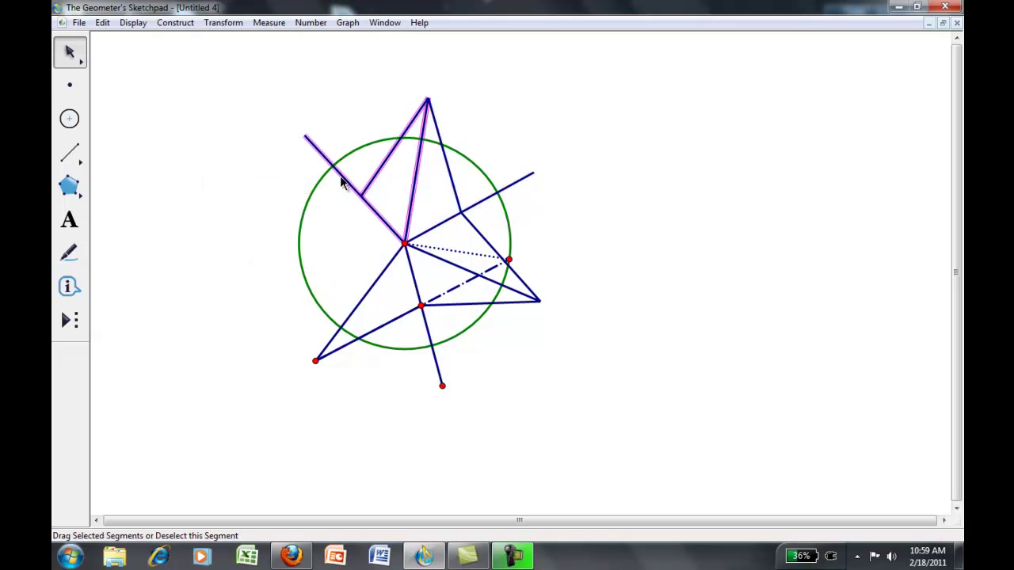
pyautogui.click(340, 193)
# Reflect the three segments of the upper-left spike
pyautogui.click(383, 172)
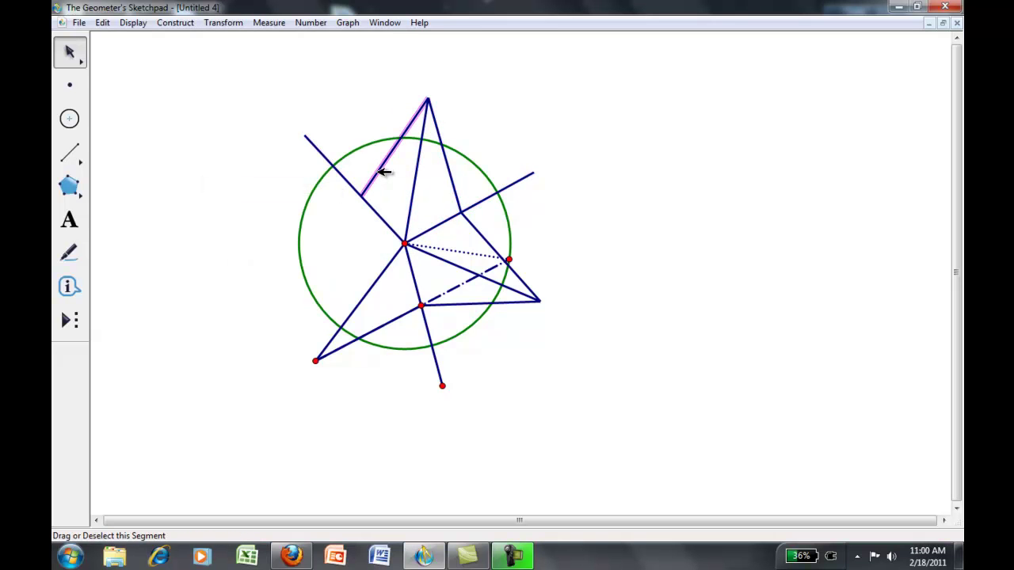
pyautogui.click(415, 197)
pyautogui.click(368, 206)
pyautogui.click(368, 205)
pyautogui.click(346, 176)
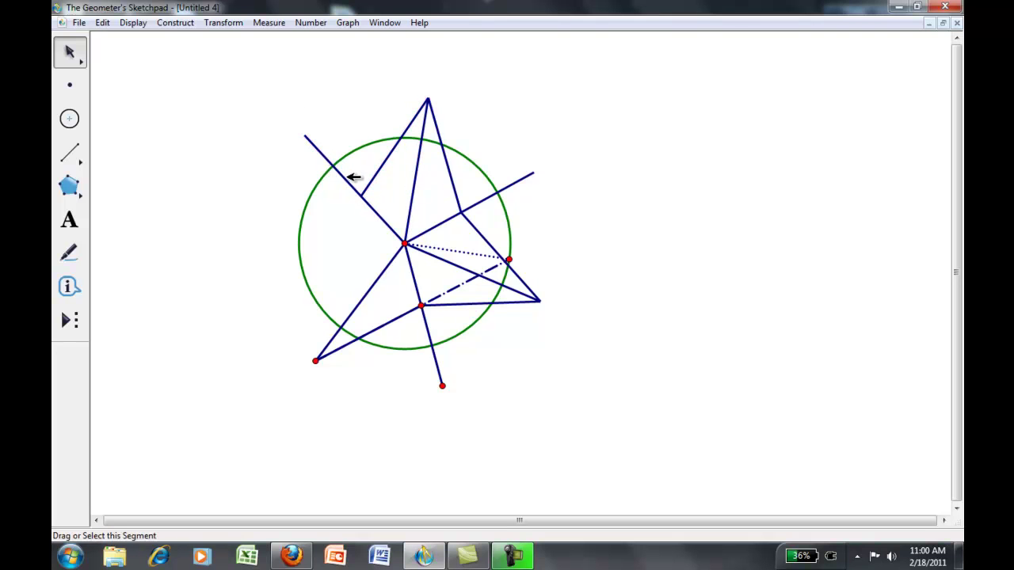
pyautogui.click(351, 184)
pyautogui.click(369, 183)
pyautogui.click(412, 193)
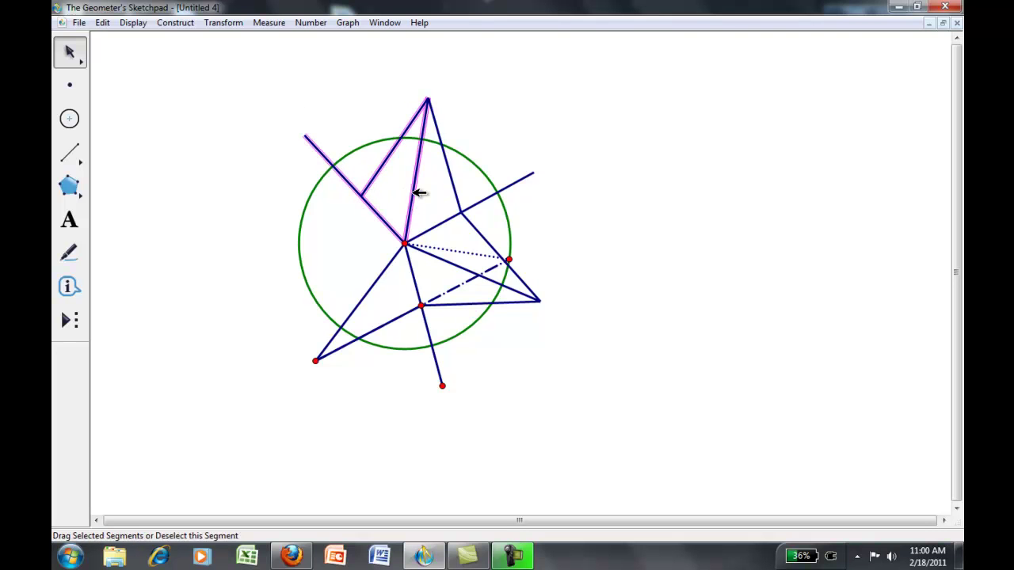
pyautogui.click(226, 23)
pyautogui.click(276, 185)
pyautogui.click(275, 187)
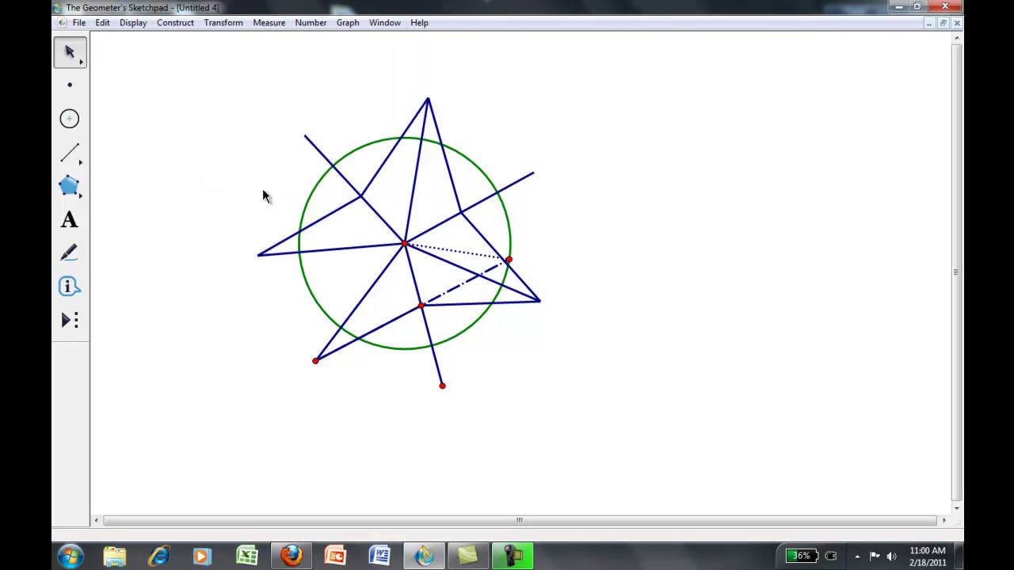
# Shift the bottom endpoint left, then reflect two top-spike segments
pyautogui.moveTo(442, 386); pyautogui.dragTo(413, 386)
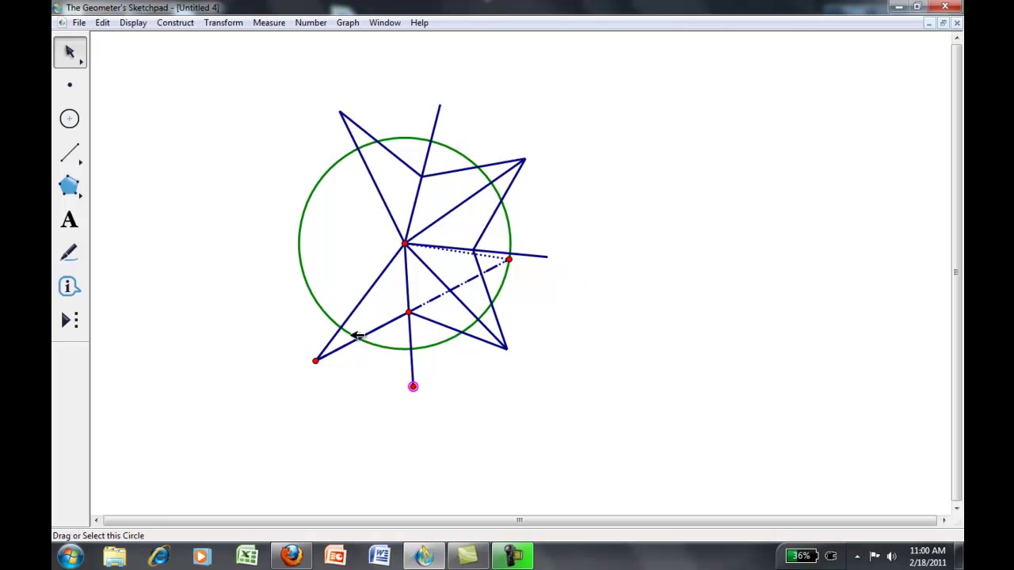
pyautogui.click(426, 164)
pyautogui.click(411, 163)
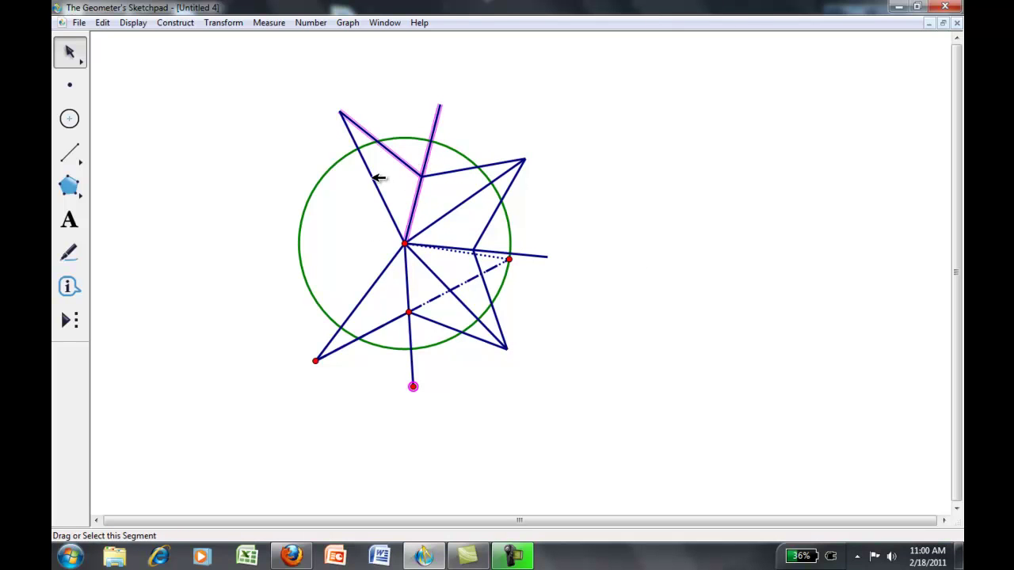
pyautogui.click(224, 22)
pyautogui.click(244, 186)
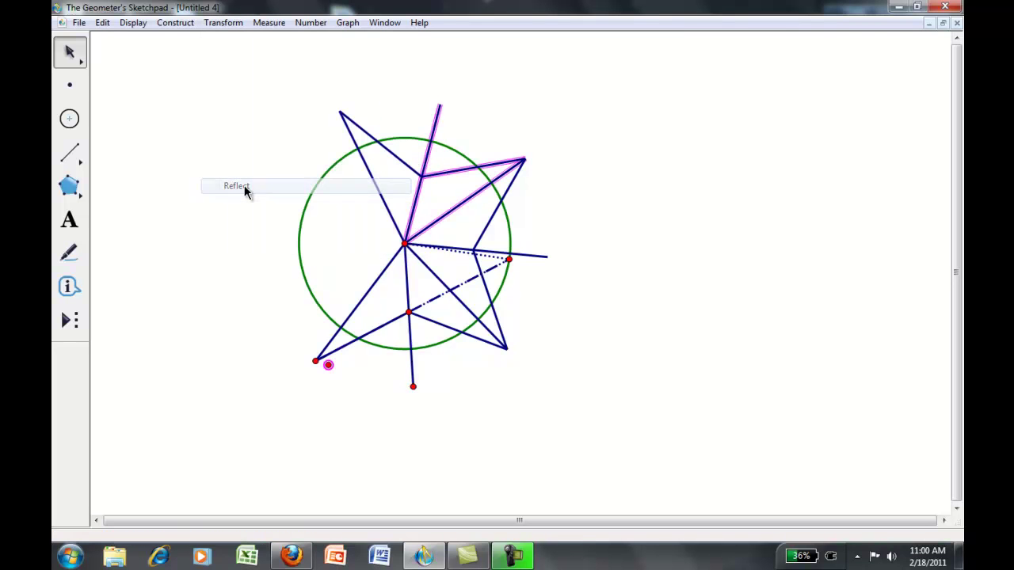
pyautogui.click(228, 204)
# Nudge the bottom point and reflect the three upper-left spike segments
pyautogui.moveTo(418, 386)
pyautogui.mouseDown()
pyautogui.moveTo(440, 390)
pyautogui.moveTo(430, 391)
pyautogui.mouseUp()
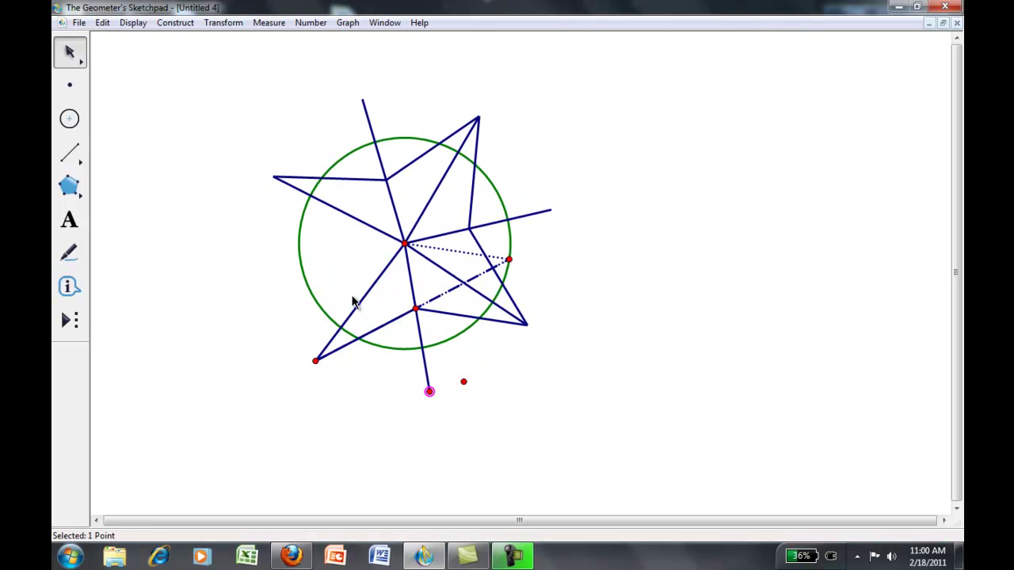
pyautogui.click(348, 215)
pyautogui.click(351, 179)
pyautogui.click(384, 170)
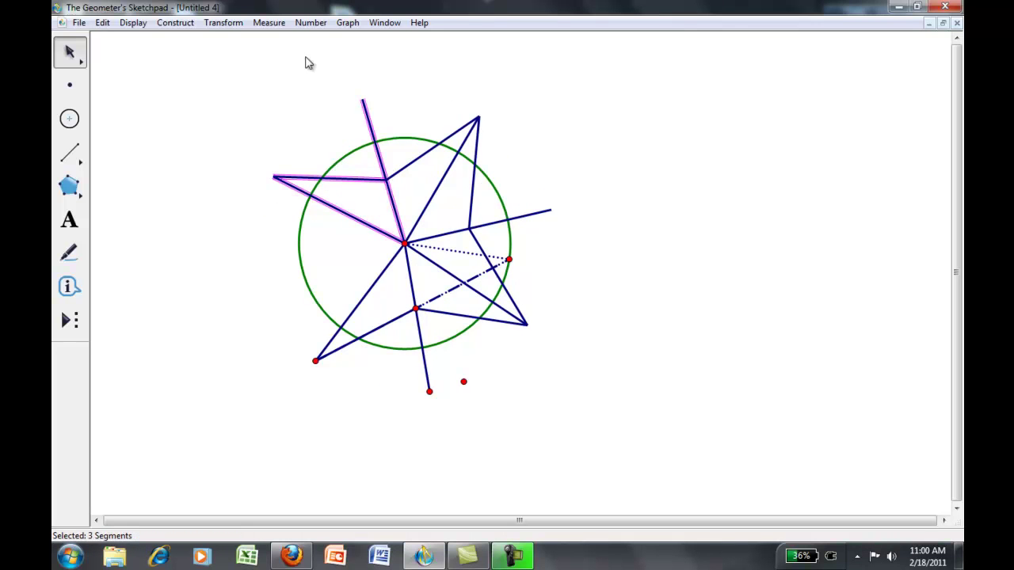
pyautogui.click(226, 22)
pyautogui.click(252, 185)
pyautogui.click(248, 208)
# Move the bottom point left to rotate the star, then reflect three more upper-left segments
pyautogui.moveTo(429, 390); pyautogui.dragTo(405, 393)
pyautogui.click(291, 259)
pyautogui.click(350, 190)
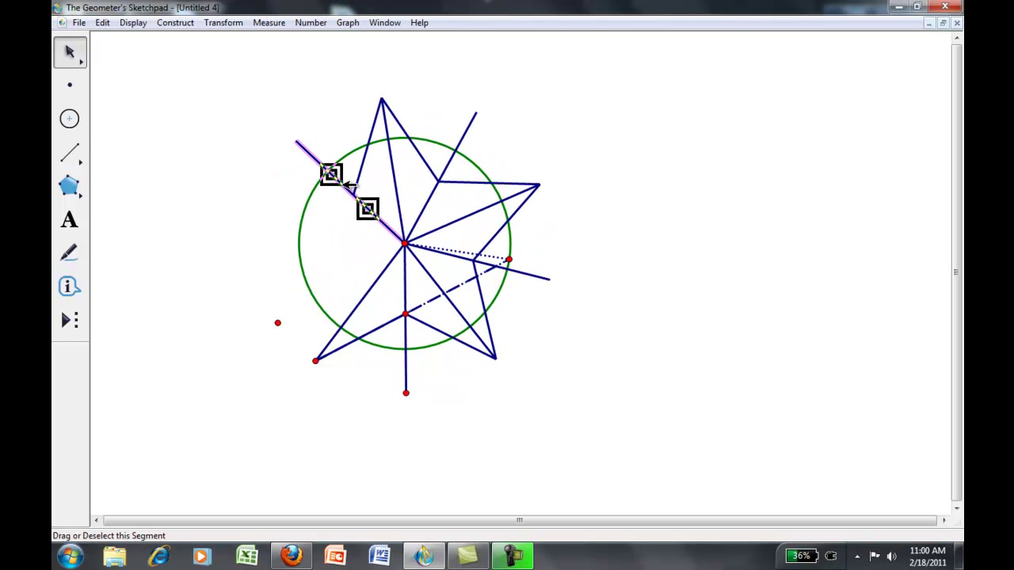
pyautogui.keyDown('shift'); pyautogui.click(361, 182); pyautogui.keyUp('shift')
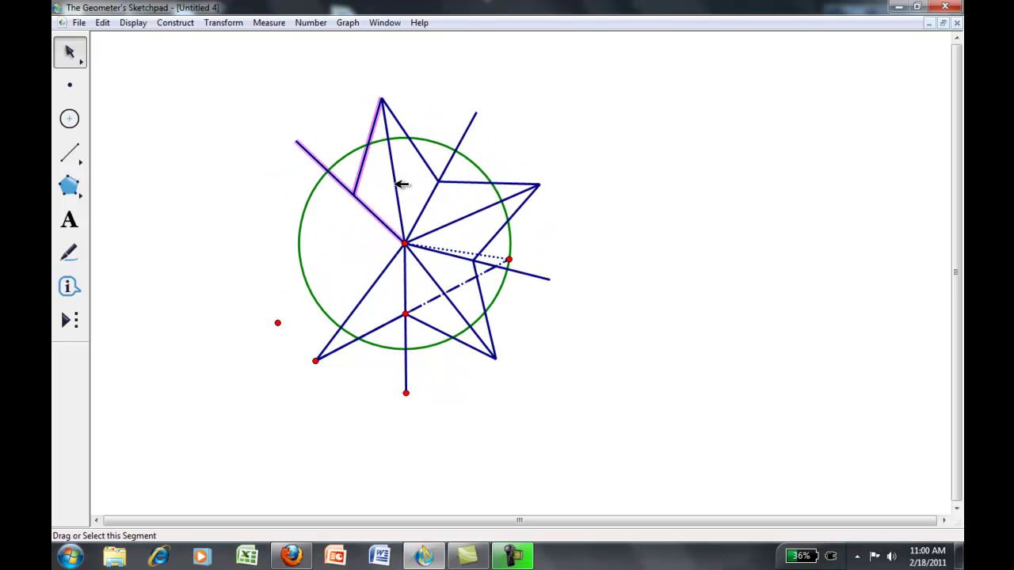
pyautogui.keyDown('shift'); pyautogui.click(396, 179); pyautogui.keyUp('shift')
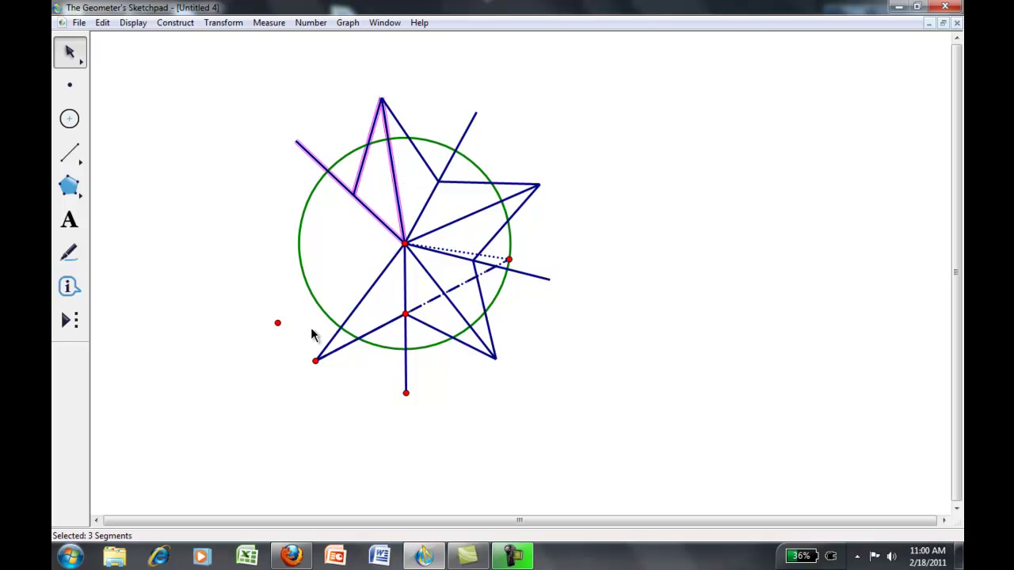
pyautogui.click(231, 26)
pyautogui.click(269, 188)
pyautogui.click(460, 380)
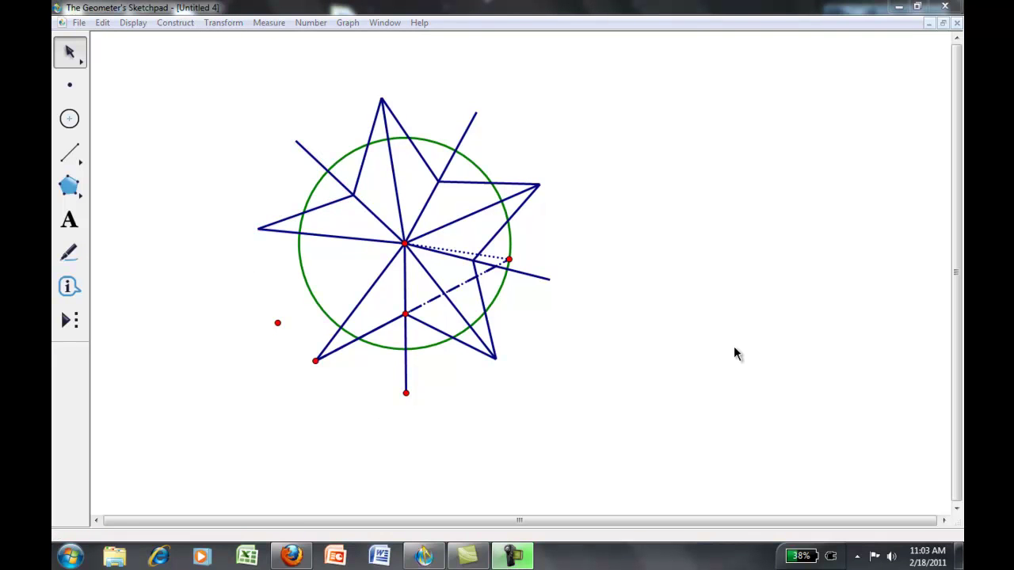
# Reflect the upper-left segment, left-tip segment and left tip-to-centre segment across the mirror
pyautogui.click(353, 239)
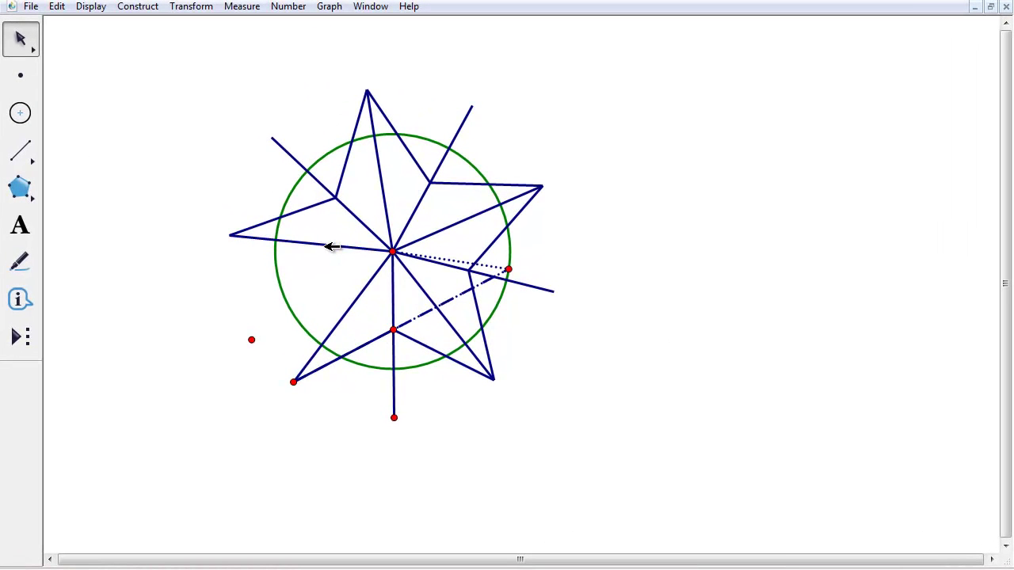
pyautogui.click(331, 246)
pyautogui.click(313, 208)
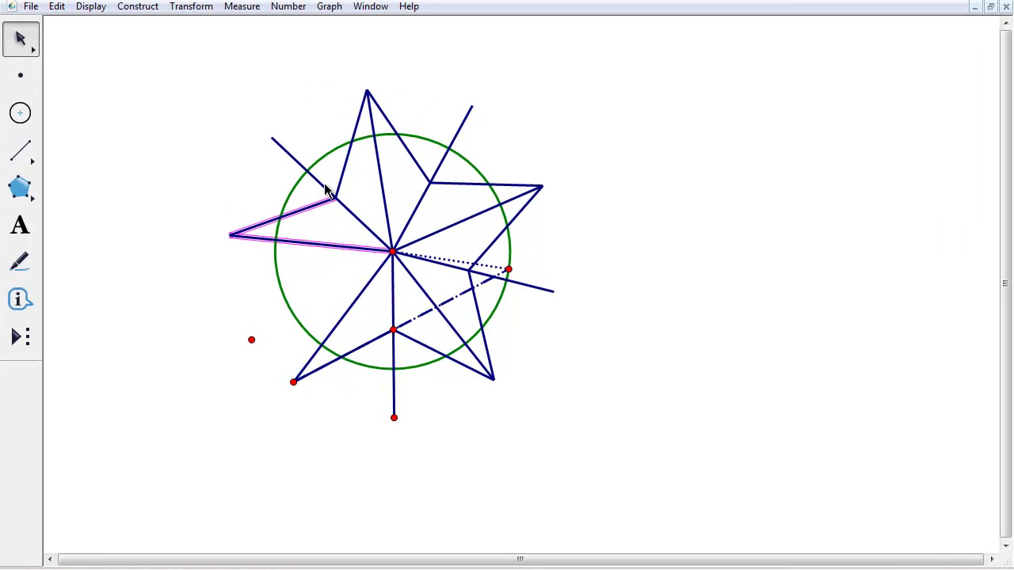
pyautogui.click(324, 182)
pyautogui.click(326, 189)
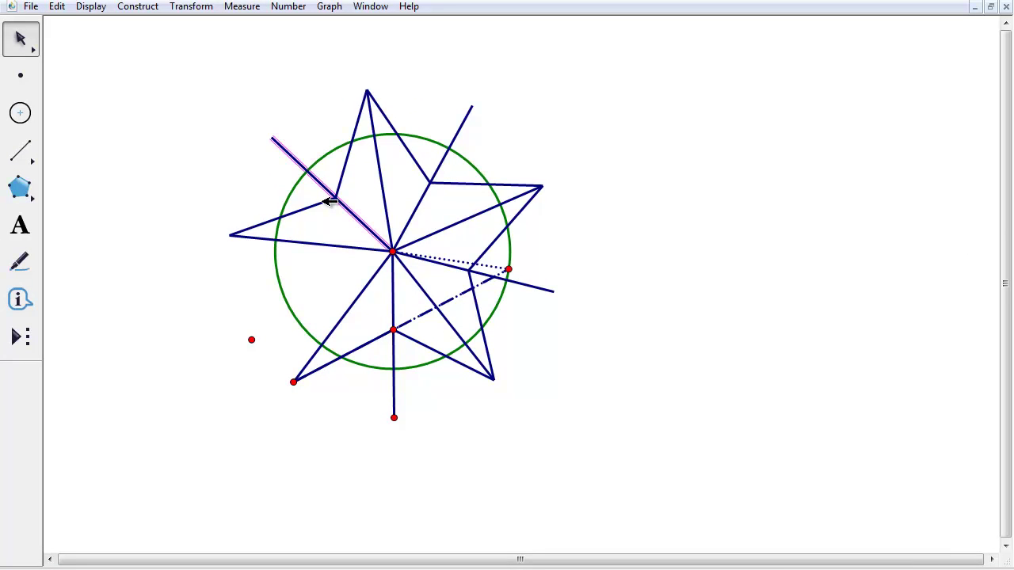
pyautogui.click(328, 200)
pyautogui.click(317, 244)
pyautogui.click(194, 6)
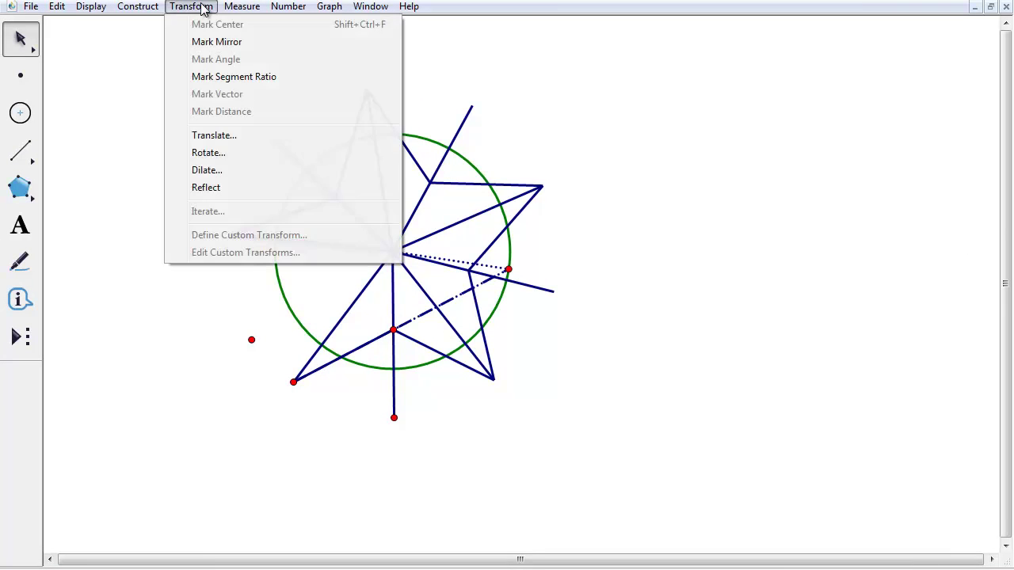
pyautogui.click(232, 188)
pyautogui.click(271, 359)
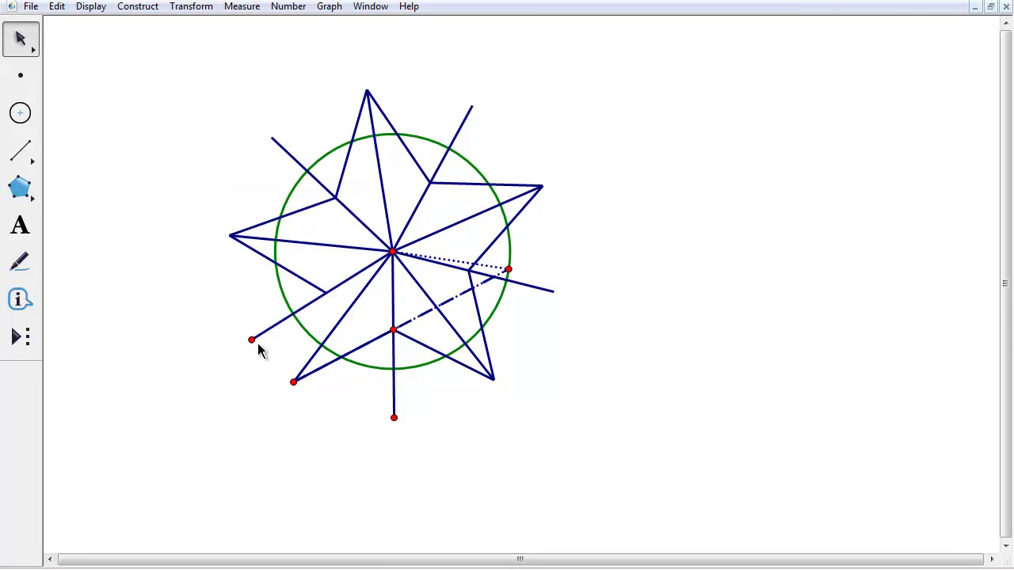
# Adjust the left and bottom endpoints, then reflect the left star segment with its slanted neighbours
pyautogui.moveTo(252, 341)
pyautogui.mouseDown()
pyautogui.moveTo(234, 328)
pyautogui.moveTo(240, 336)
pyautogui.mouseUp()
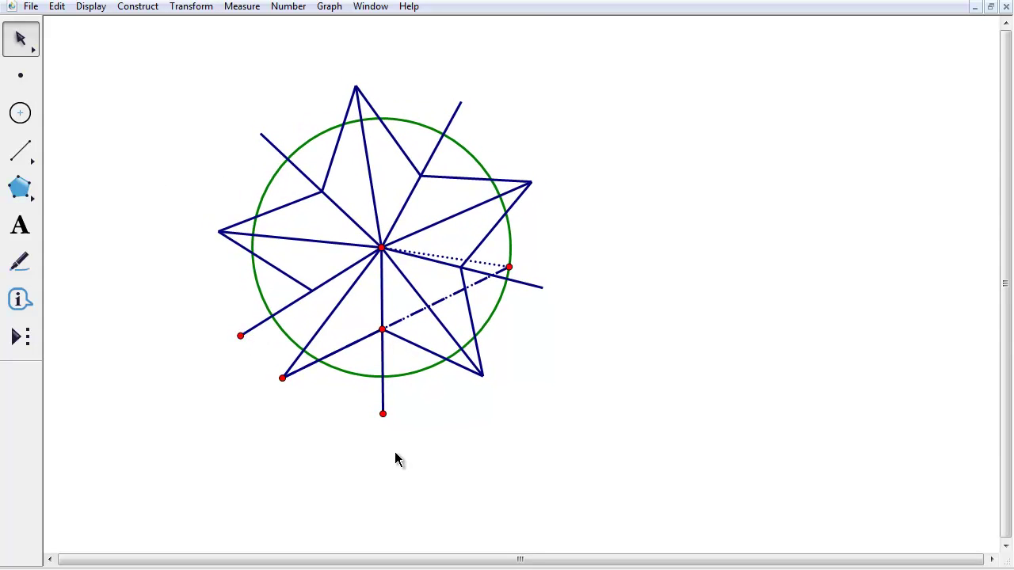
pyautogui.moveTo(384, 414); pyautogui.dragTo(368, 414)
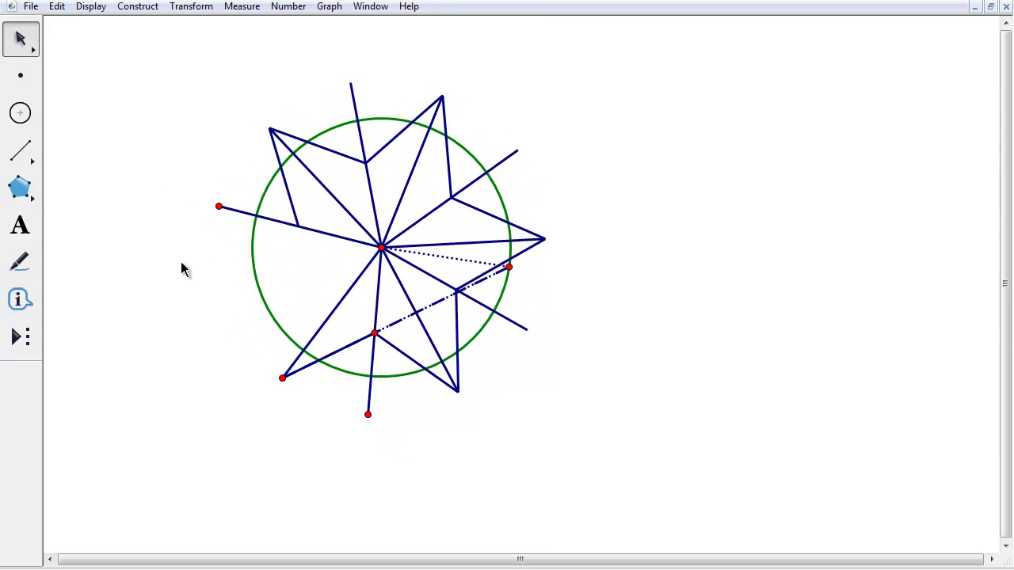
pyautogui.click(283, 224)
pyautogui.click(290, 220)
pyautogui.click(290, 219)
pyautogui.click(294, 208)
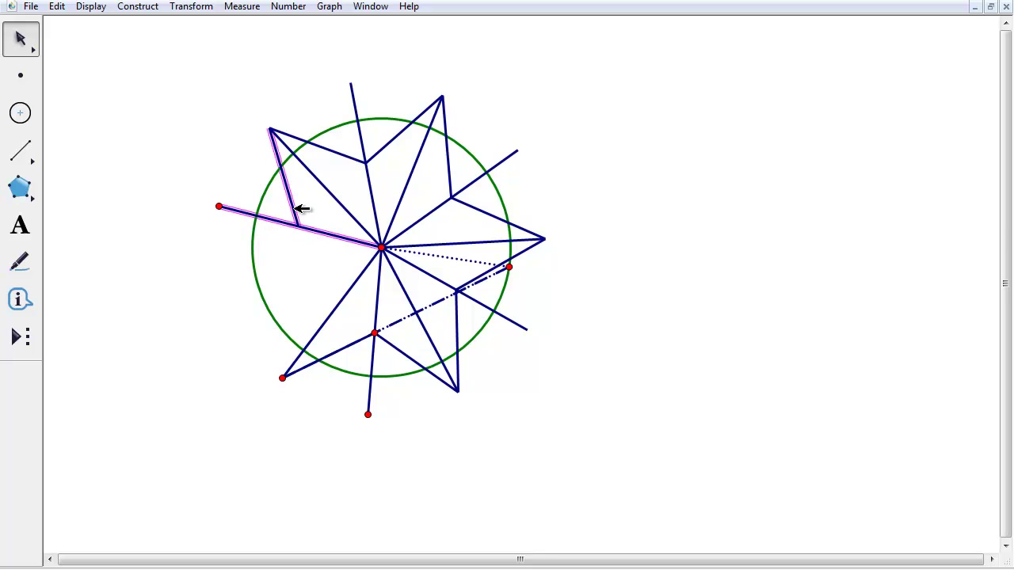
pyautogui.click(328, 184)
pyautogui.click(198, 8)
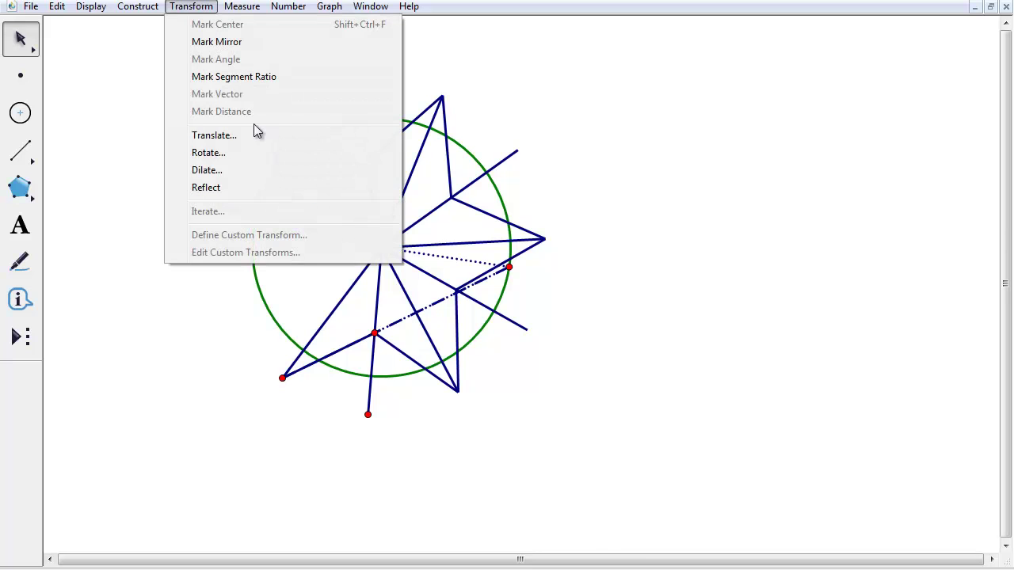
pyautogui.click(239, 187)
pyautogui.click(182, 328)
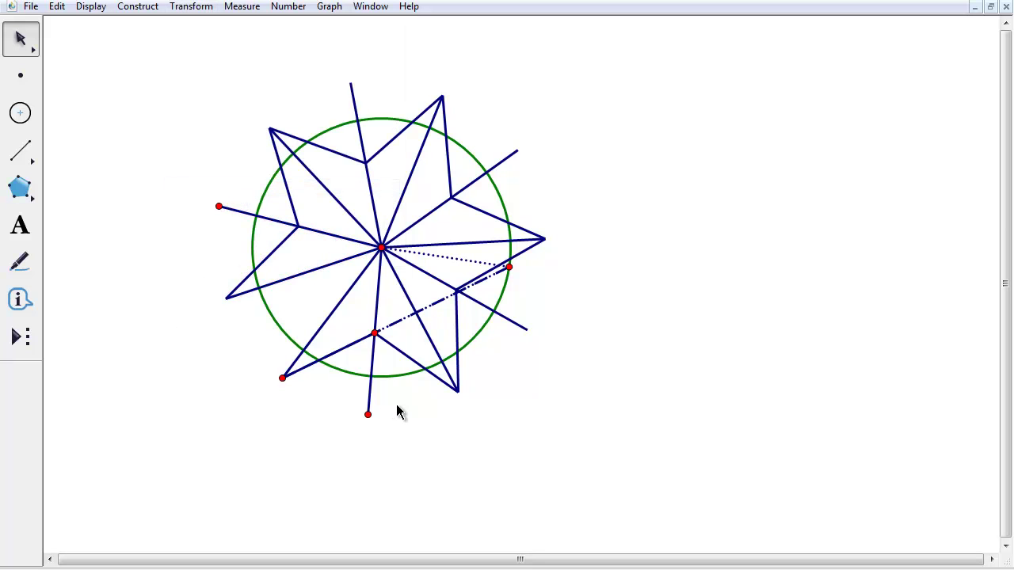
pyautogui.moveTo(373, 417); pyautogui.dragTo(378, 420)
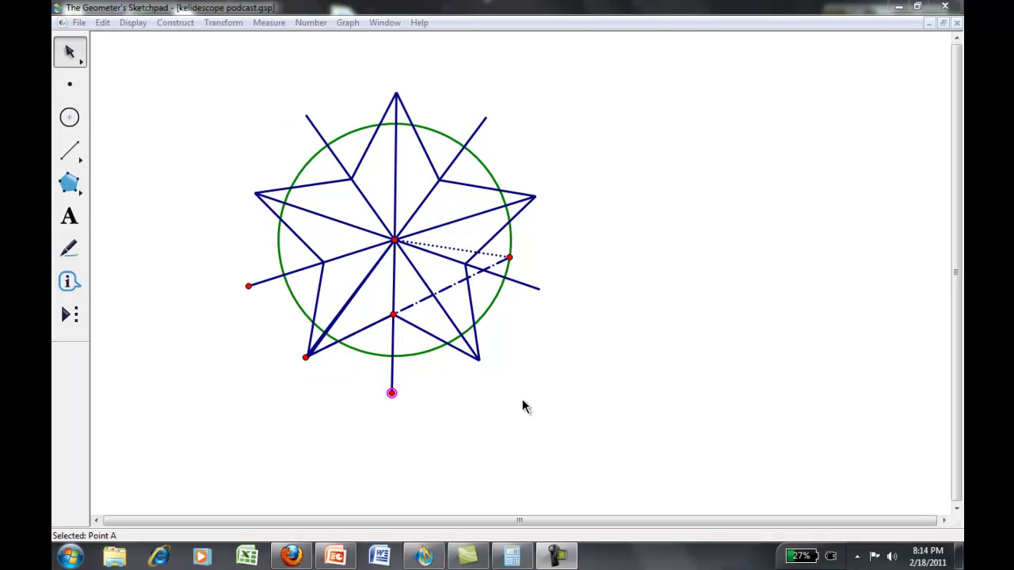
# Drag bottom point A down and left to rotate and distort the star
pyautogui.moveTo(391, 393); pyautogui.dragTo(371, 428)
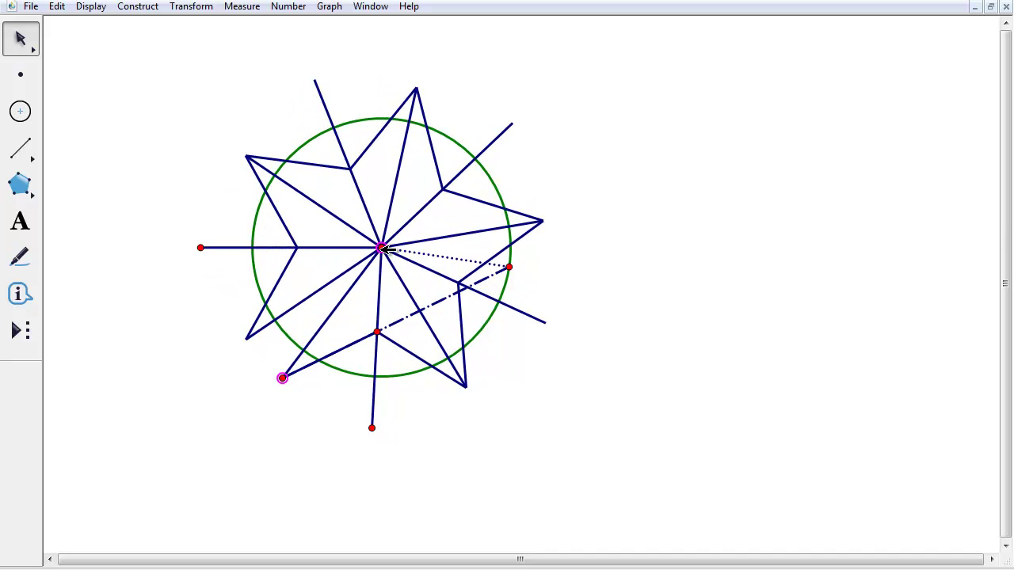
# Measure angle CBD, move the reading down beside the figure, and nudge the bottom endpoint
pyautogui.click(288, 8)
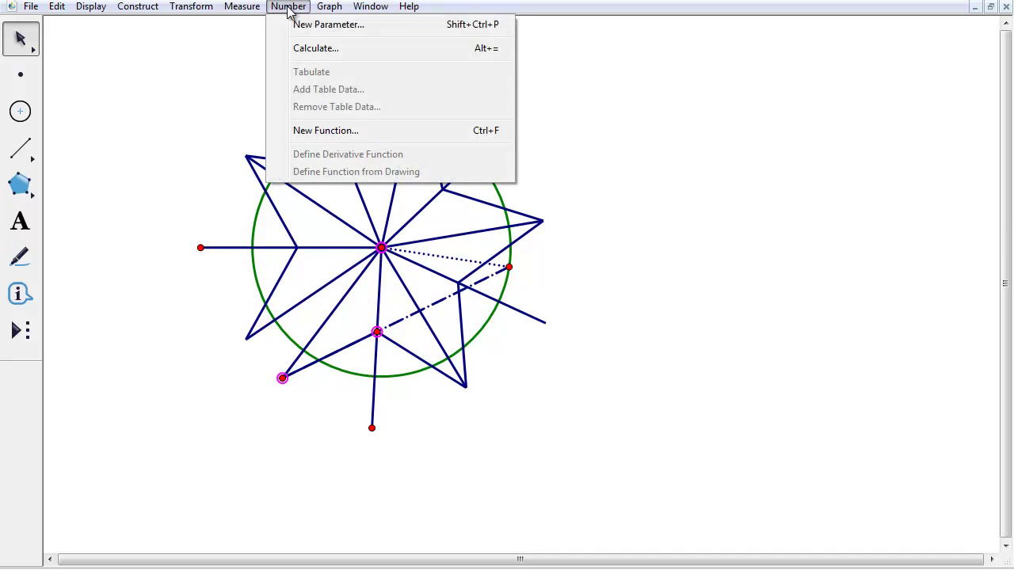
pyautogui.moveTo(246, 8)
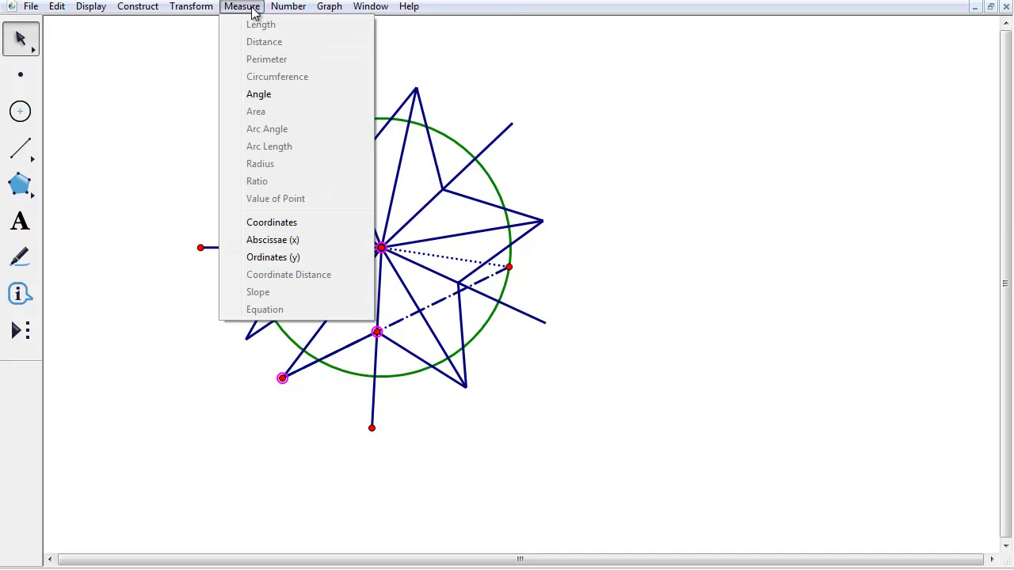
pyautogui.click(259, 93)
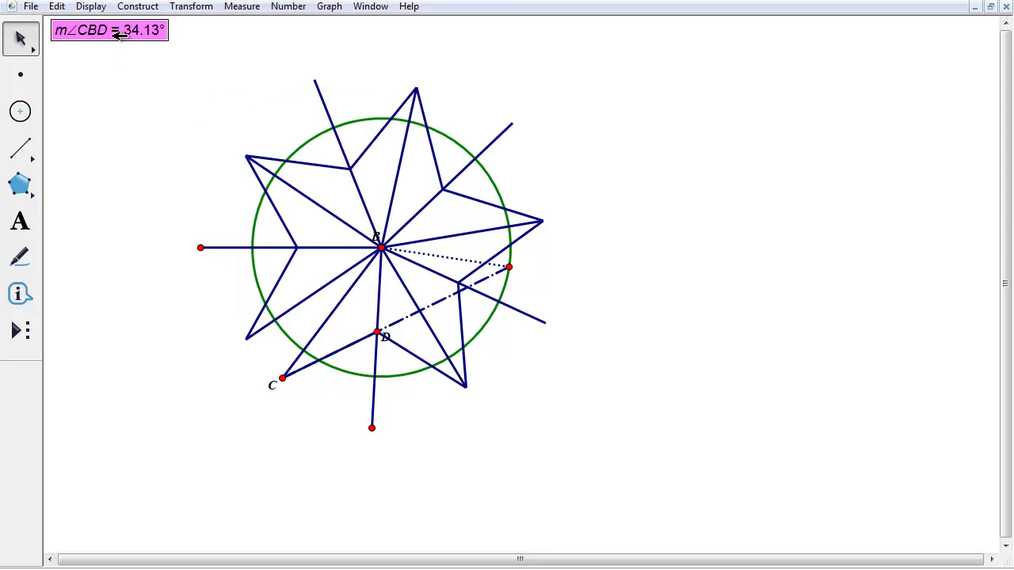
pyautogui.moveTo(119, 35); pyautogui.dragTo(115, 156)
pyautogui.click(412, 469)
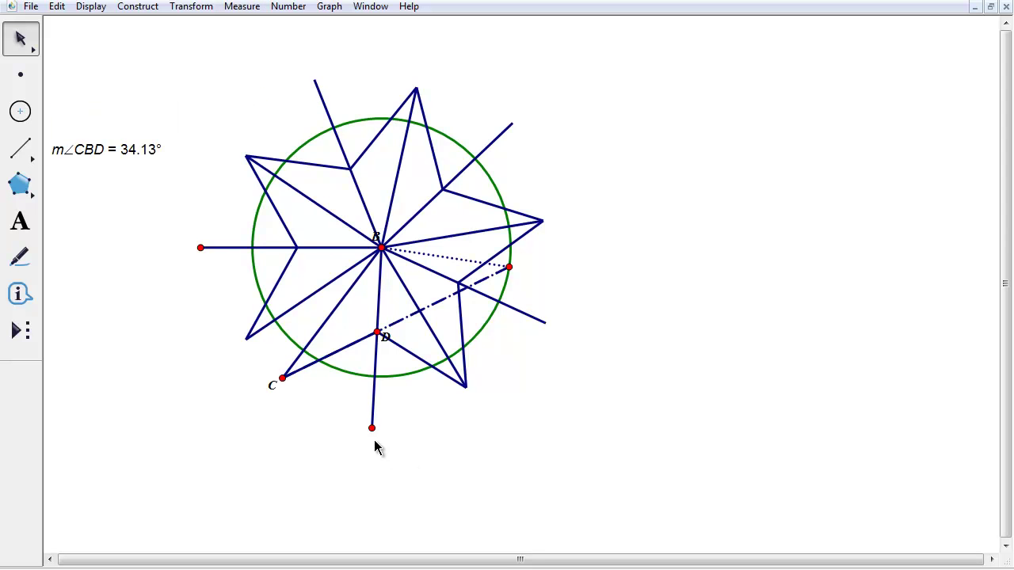
pyautogui.moveTo(372, 428); pyautogui.dragTo(377, 433)
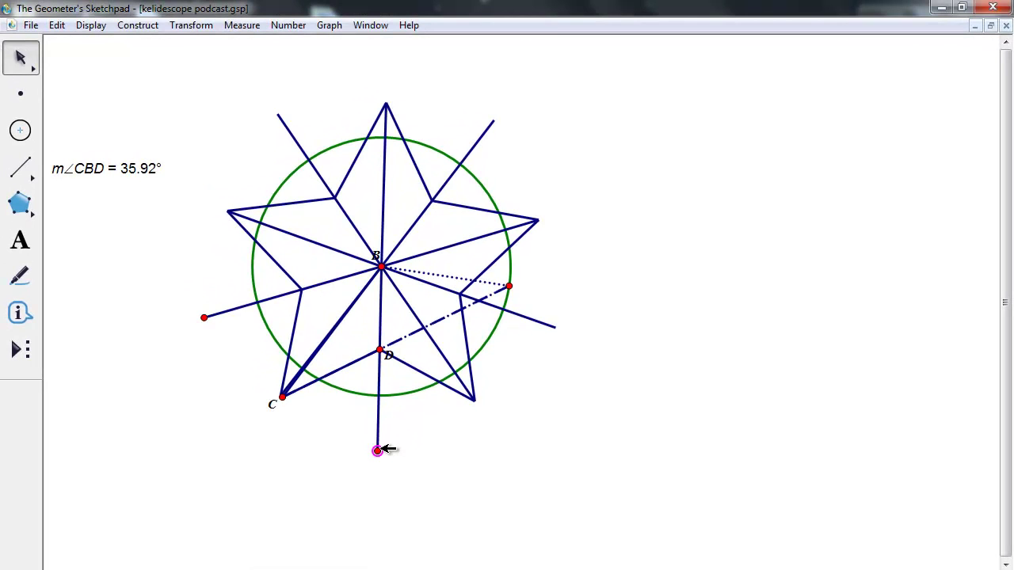
# Nudge point A, then reflect the left segment from B and the two upper-left segments
pyautogui.moveTo(382, 449); pyautogui.dragTo(363, 453)
pyautogui.click(321, 274)
pyautogui.doubleClick(309, 261)
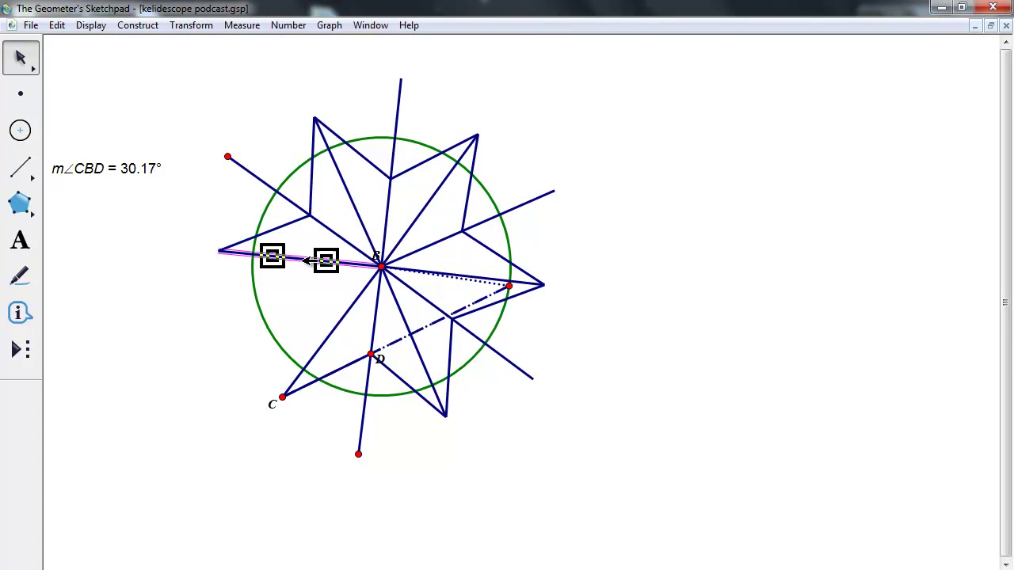
pyautogui.click(283, 225)
pyautogui.click(334, 231)
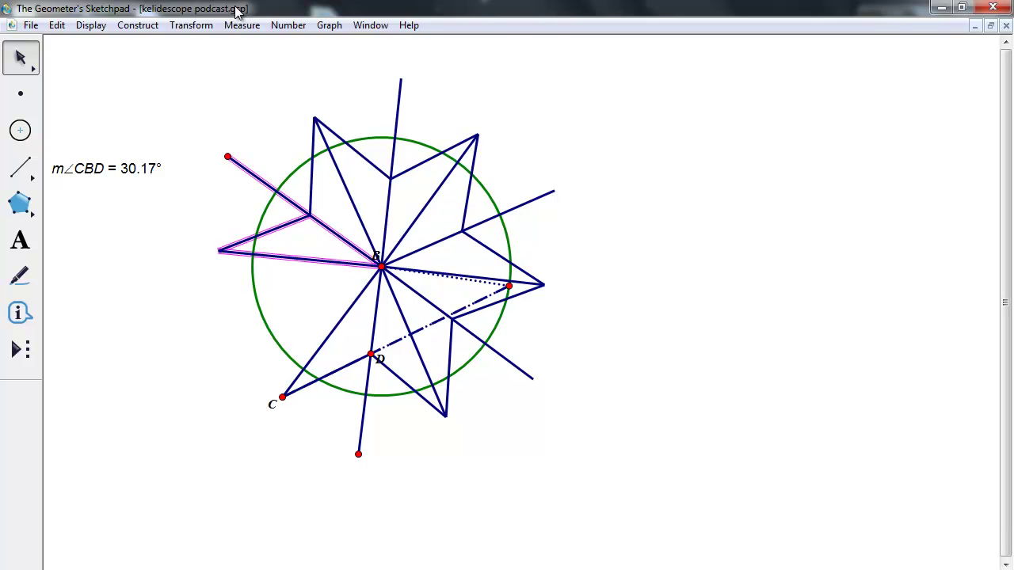
pyautogui.click(194, 27)
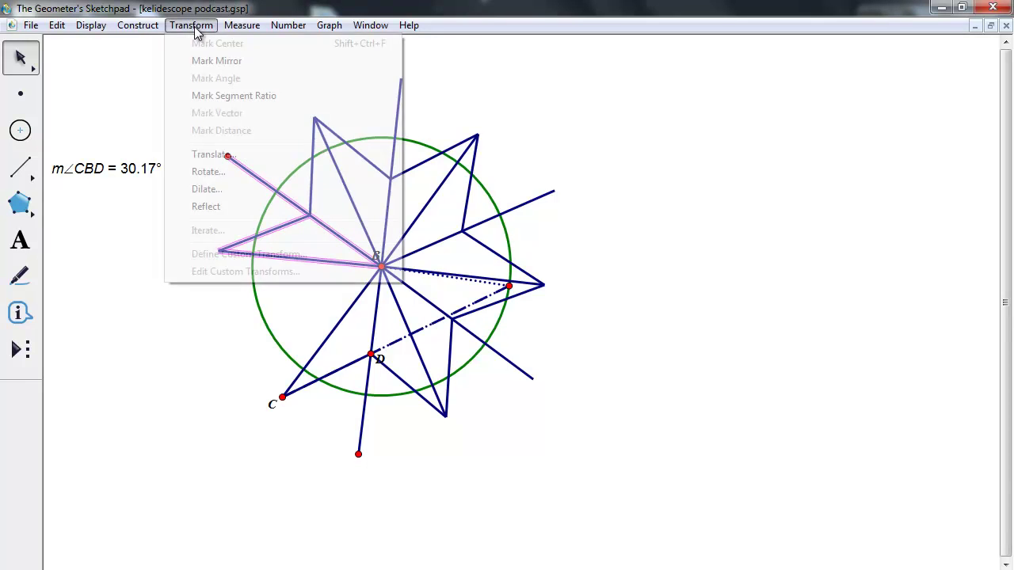
pyautogui.click(228, 206)
# Reflect the long lower-left segment and both left-vertex segments, then nudge the bottom point toward 30°
pyautogui.click(303, 324)
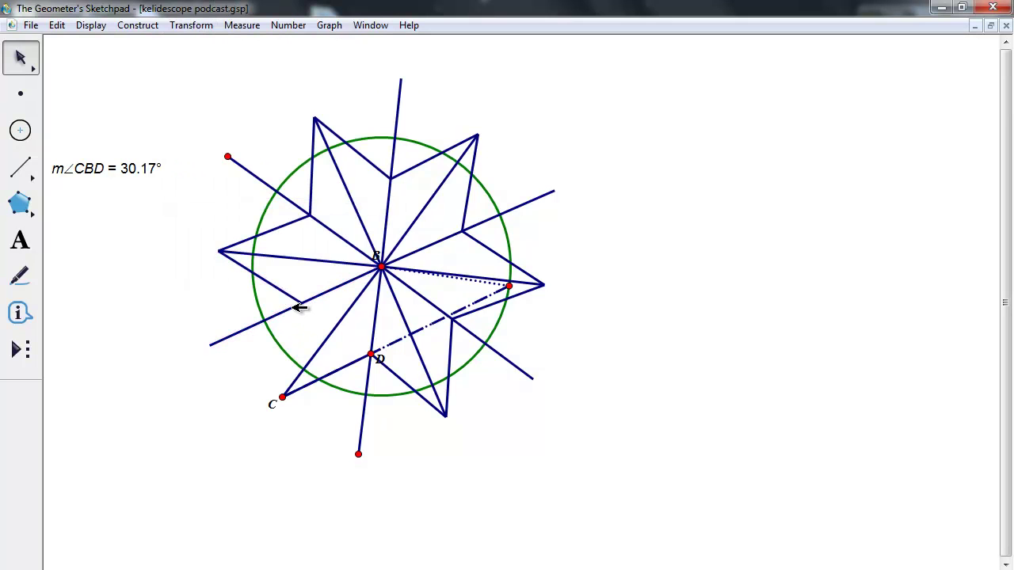
pyautogui.click(267, 318)
pyautogui.click(291, 293)
pyautogui.click(294, 258)
pyautogui.click(184, 25)
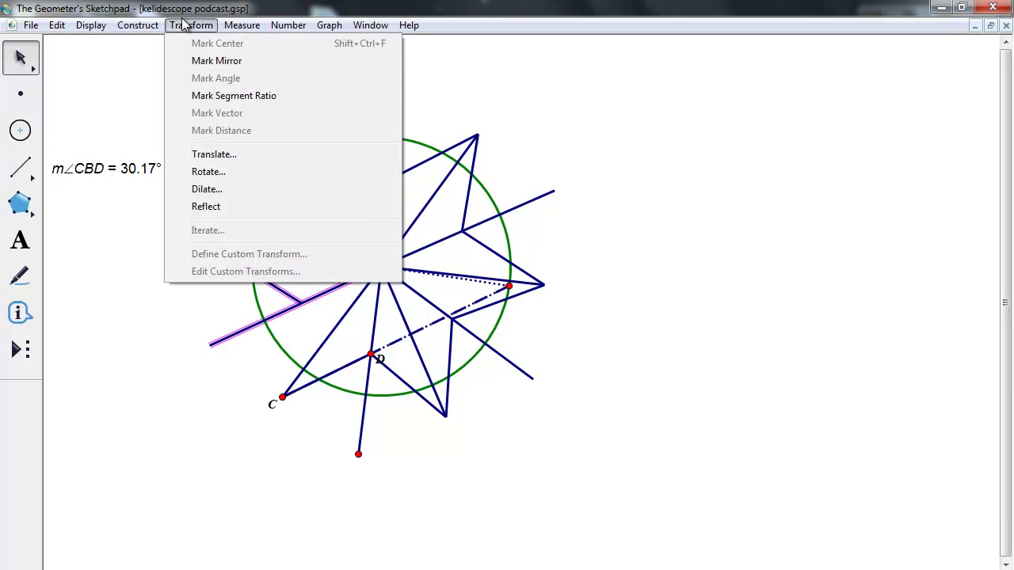
pyautogui.click(219, 207)
pyautogui.click(189, 472)
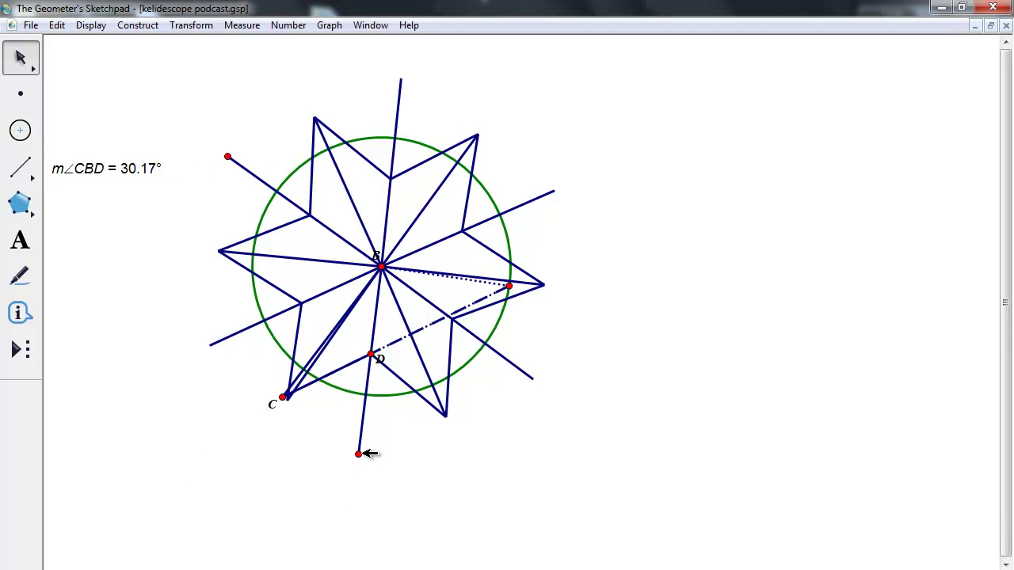
pyautogui.moveTo(358, 454)
pyautogui.mouseDown()
pyautogui.moveTo(349, 455)
pyautogui.moveTo(358, 457)
pyautogui.mouseUp()
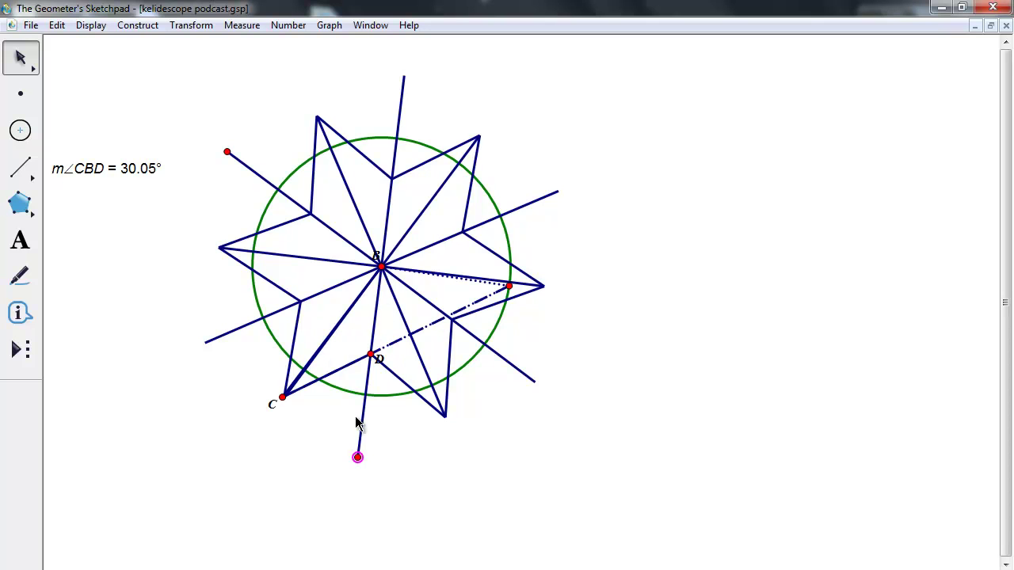
# Drag the bottom point until angle CBD reads 29.97°
pyautogui.moveTo(357, 457)
pyautogui.mouseDown()
pyautogui.moveTo(346, 458)
pyautogui.moveTo(357, 467)
pyautogui.mouseUp()
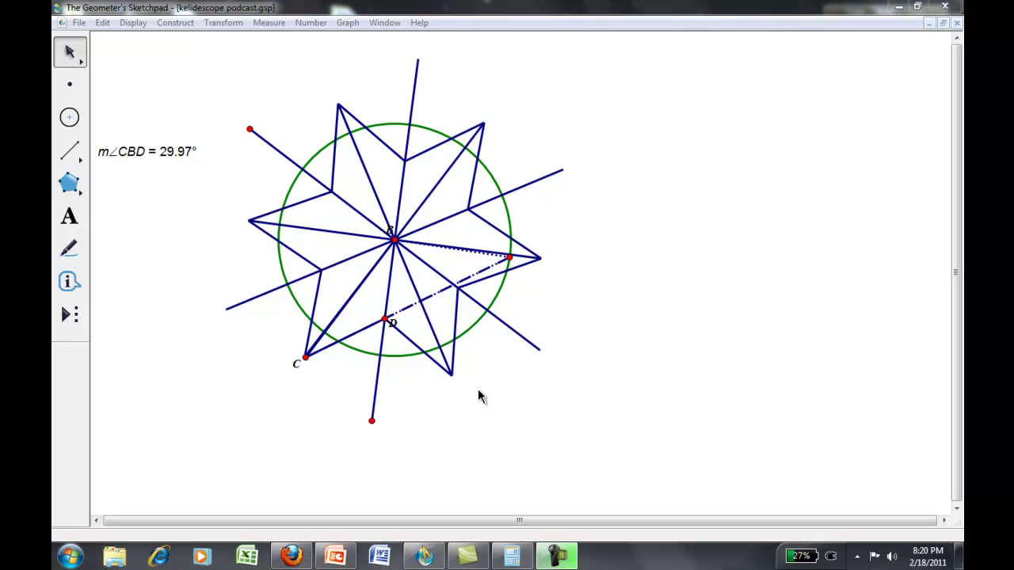
# Drag the bottom point around the circle, ending with angle CBD at 36.12°
pyautogui.click(372, 420)
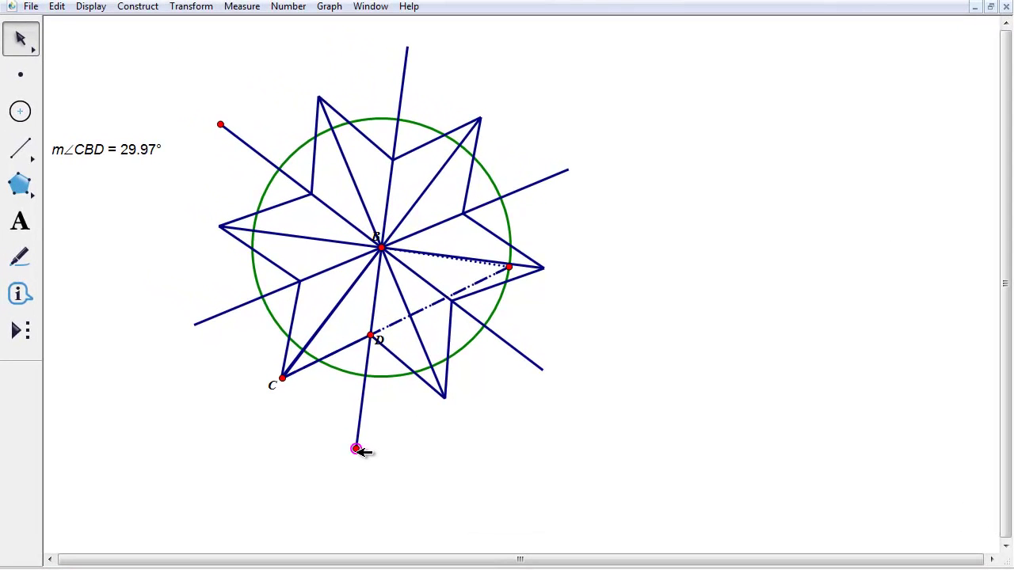
pyautogui.moveTo(356, 449); pyautogui.dragTo(417, 117)
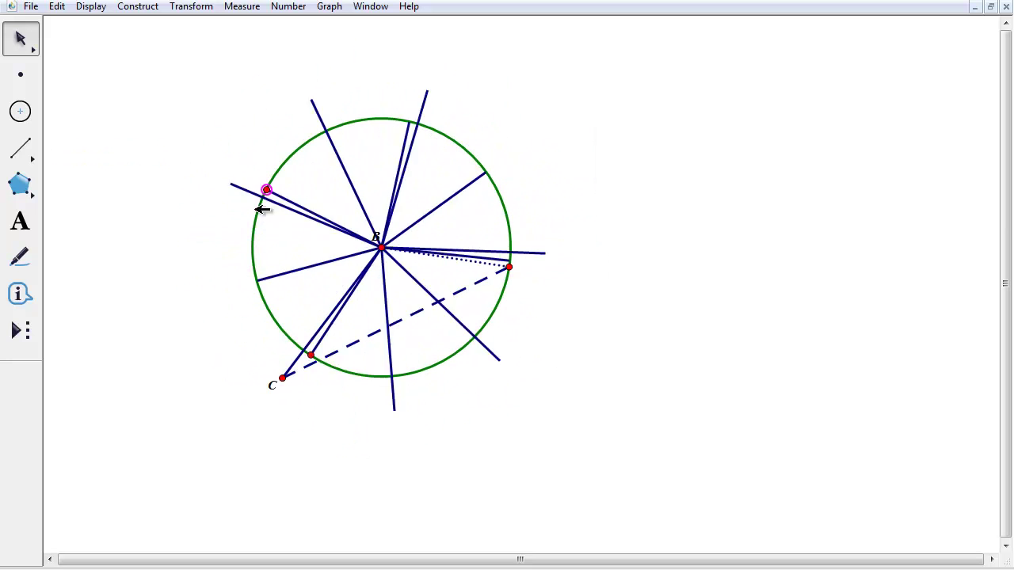
pyautogui.moveTo(317, 309); pyautogui.dragTo(418, 368)
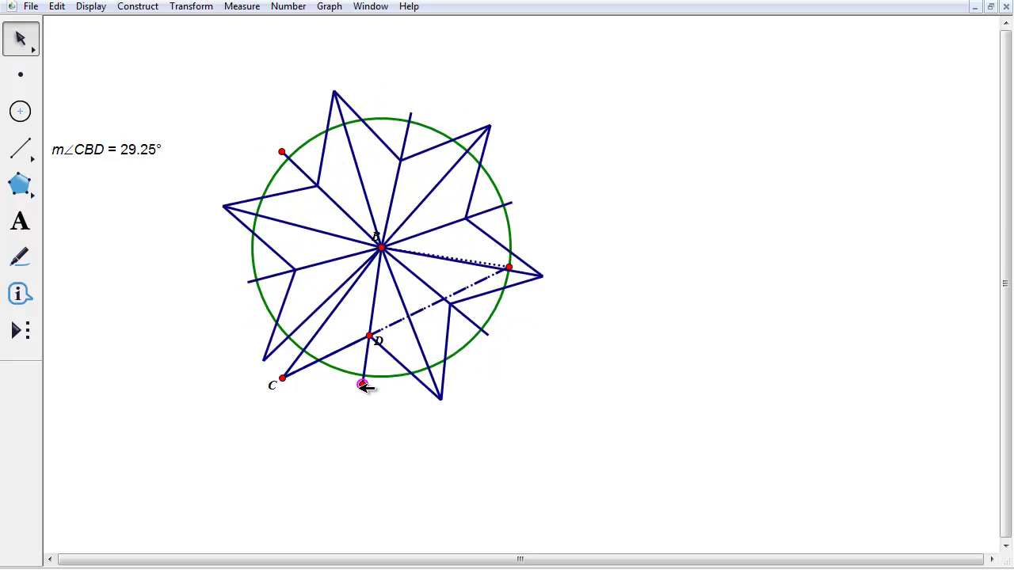
pyautogui.moveTo(357, 387); pyautogui.dragTo(392, 399)
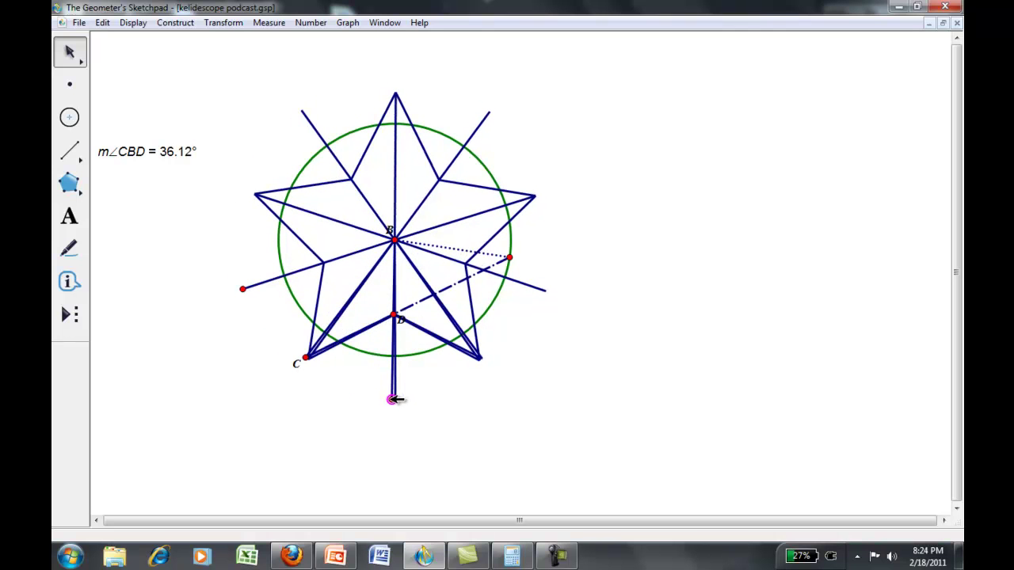
# Drag point A up and right, raising angle CBD from about 36° to 69.26°
pyautogui.click(159, 155)
pyautogui.click(172, 230)
pyautogui.click(392, 399)
pyautogui.moveTo(394, 399); pyautogui.dragTo(420, 399)
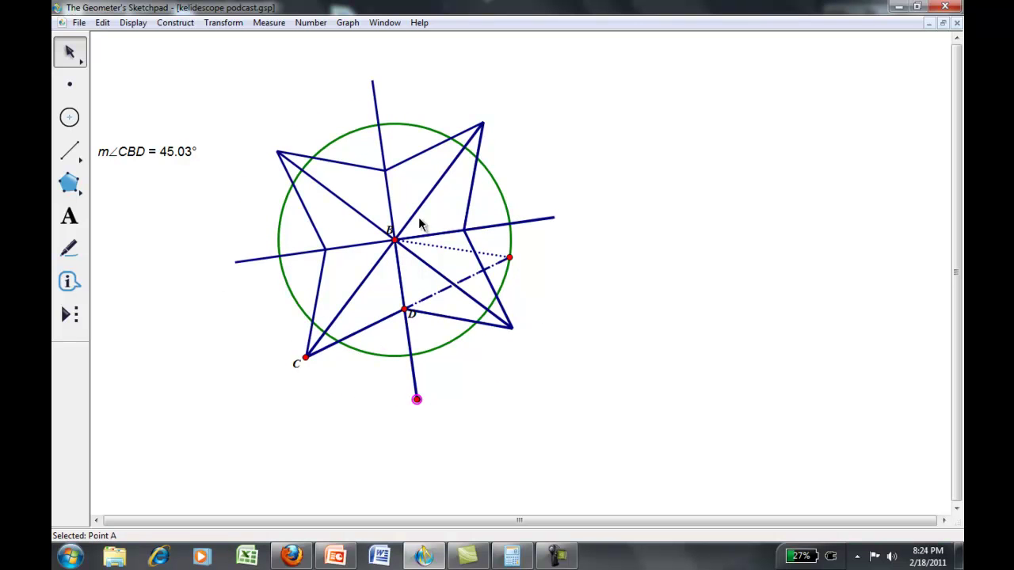
pyautogui.moveTo(418, 400); pyautogui.dragTo(455, 386)
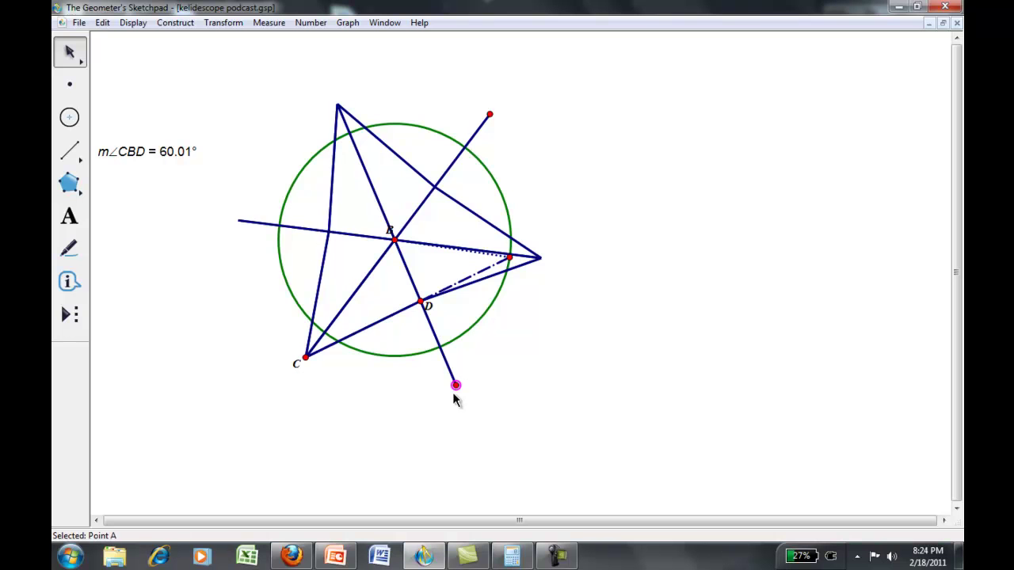
pyautogui.moveTo(456, 386); pyautogui.dragTo(480, 375)
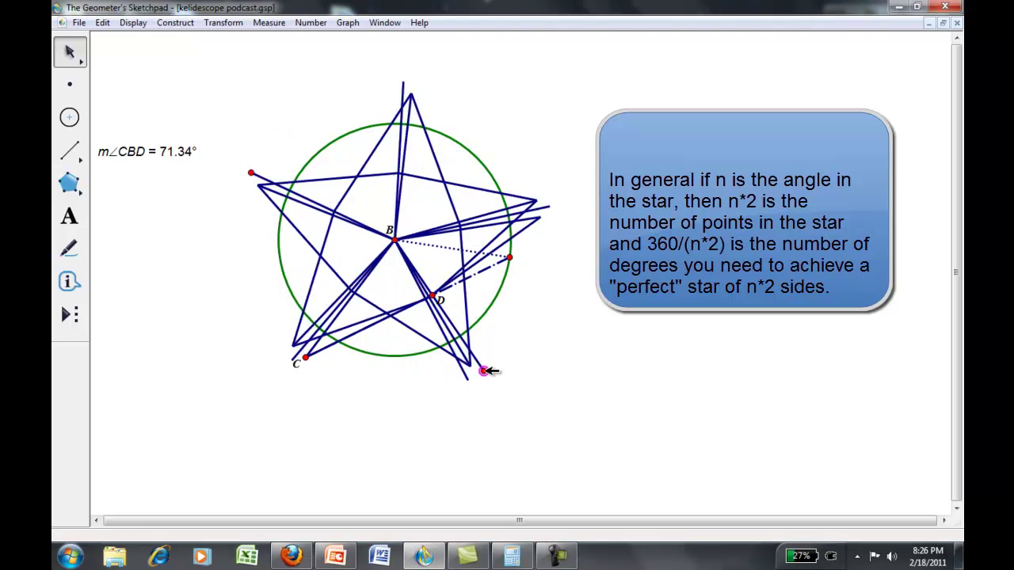
# Sweep point A through wide angles and back until angle CBD reads 30.02°
pyautogui.moveTo(486, 371); pyautogui.dragTo(374, 400)
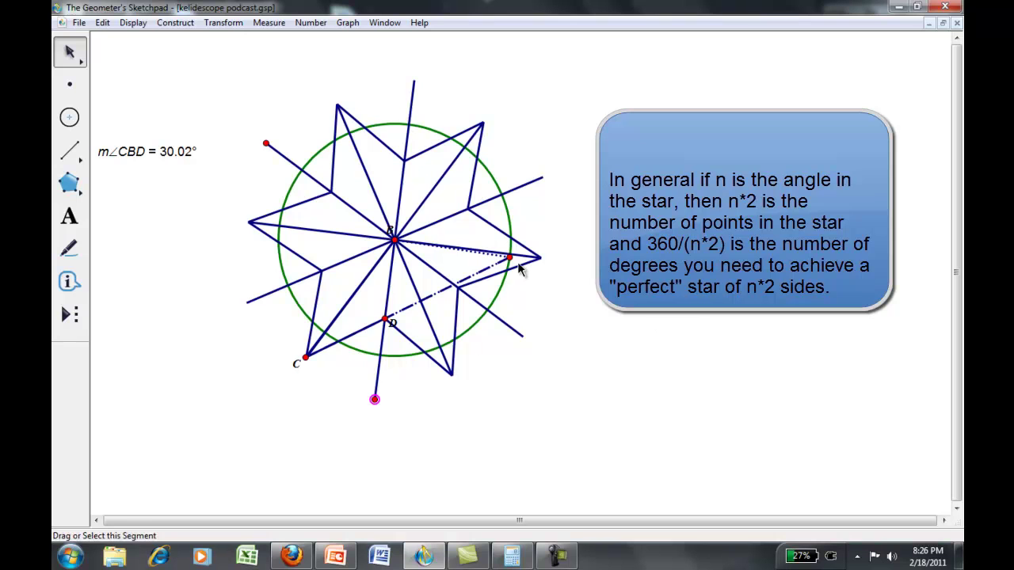
# Shift the construction by moving point A', then slide the circle point down along the circle
pyautogui.moveTo(265, 144); pyautogui.dragTo(286, 162)
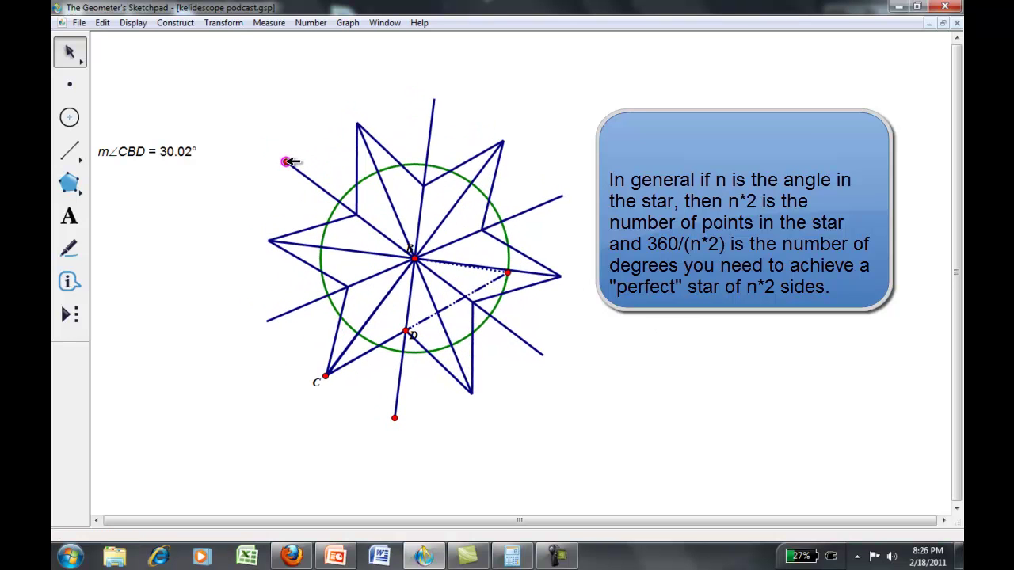
pyautogui.click(511, 274)
pyautogui.moveTo(491, 273); pyautogui.dragTo(513, 394)
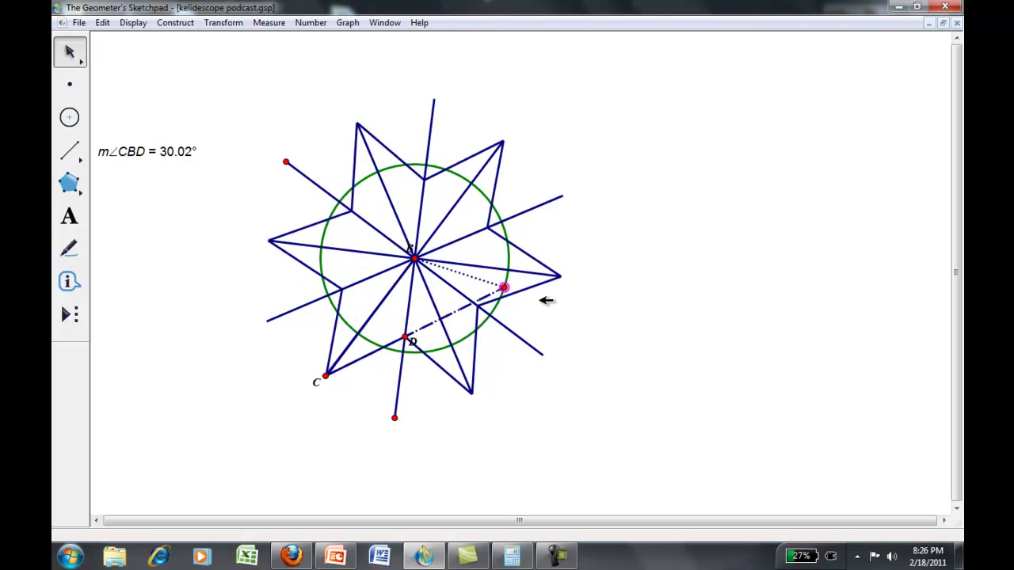